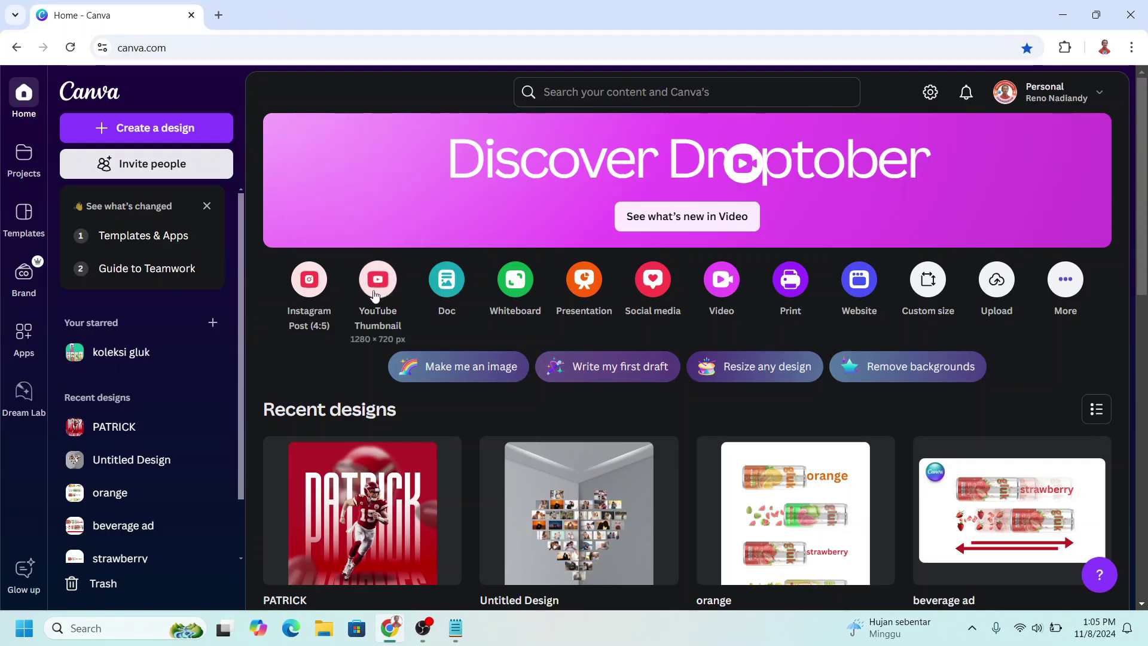
# Create a new YouTube Thumbnail design and fill its page background with medium gray.
pyautogui.click(378, 292)
pyautogui.click(721, 148)
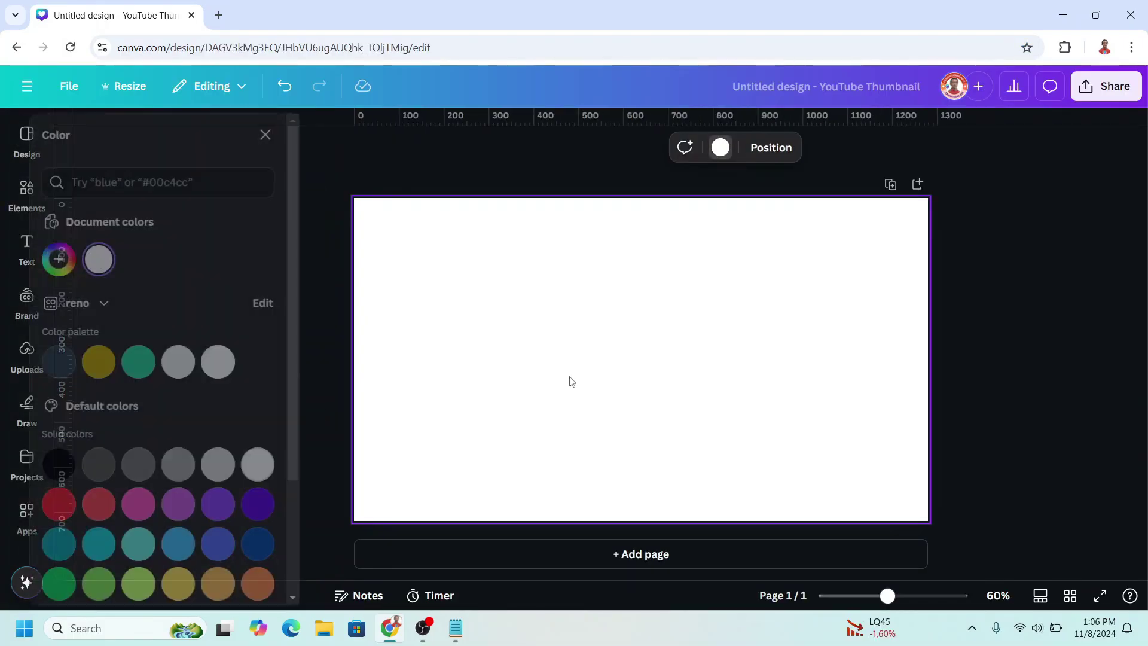
pyautogui.click(161, 466)
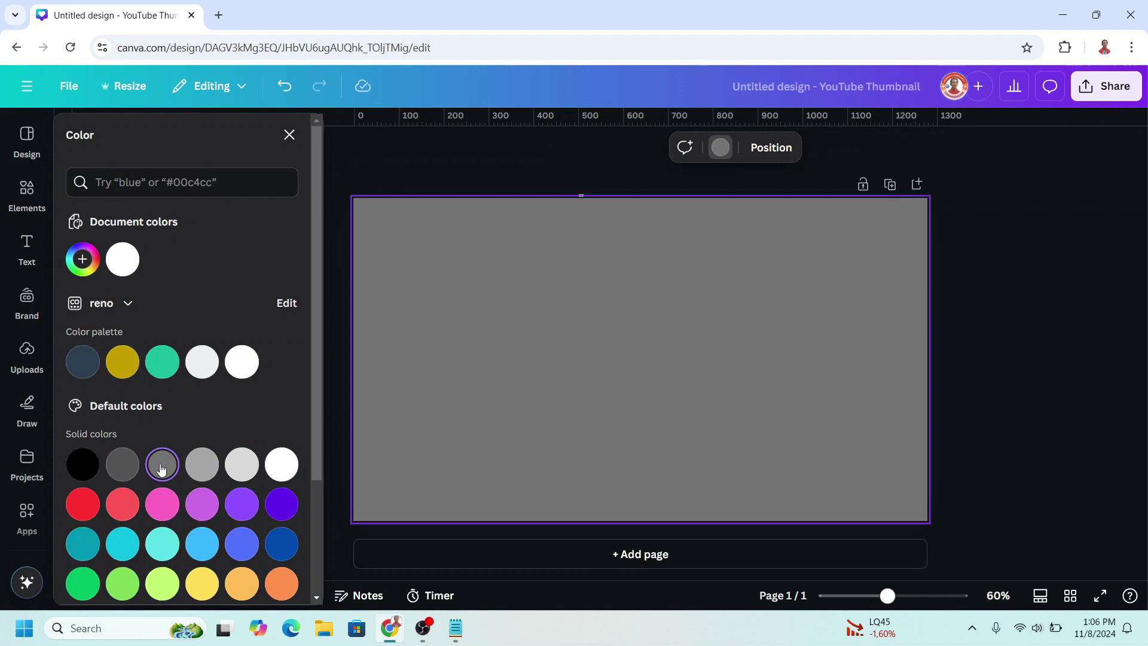
# Place the recently used detective photo with its background removed, enlarged to cover the right part of the page.
pyautogui.click(27, 190)
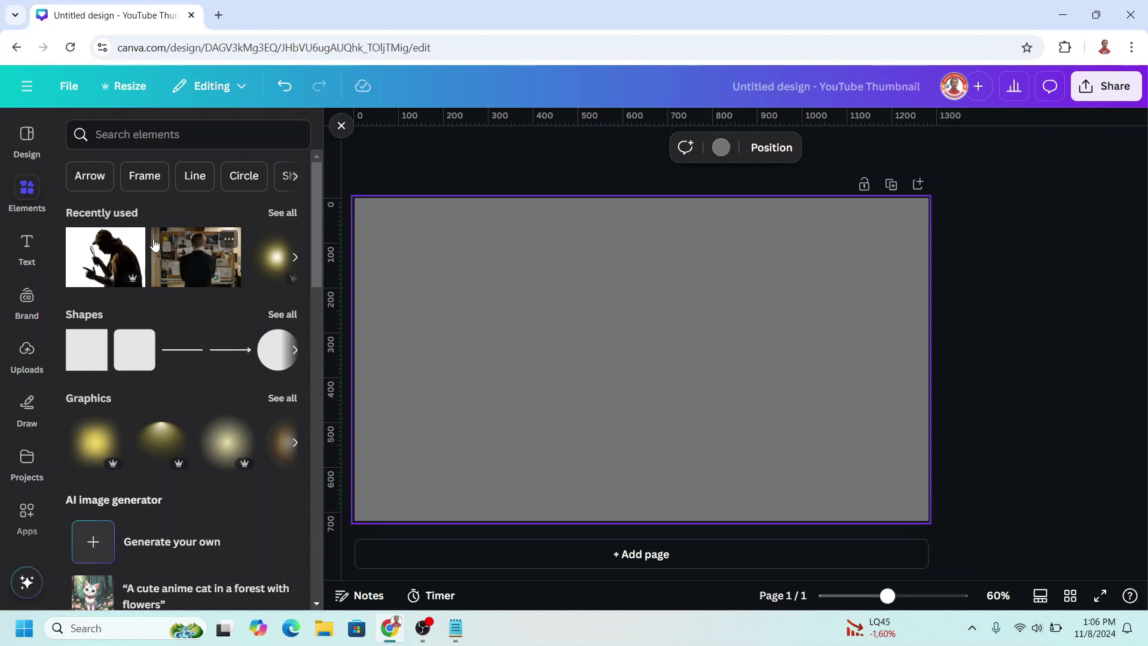
pyautogui.click(133, 239)
pyautogui.click(101, 272)
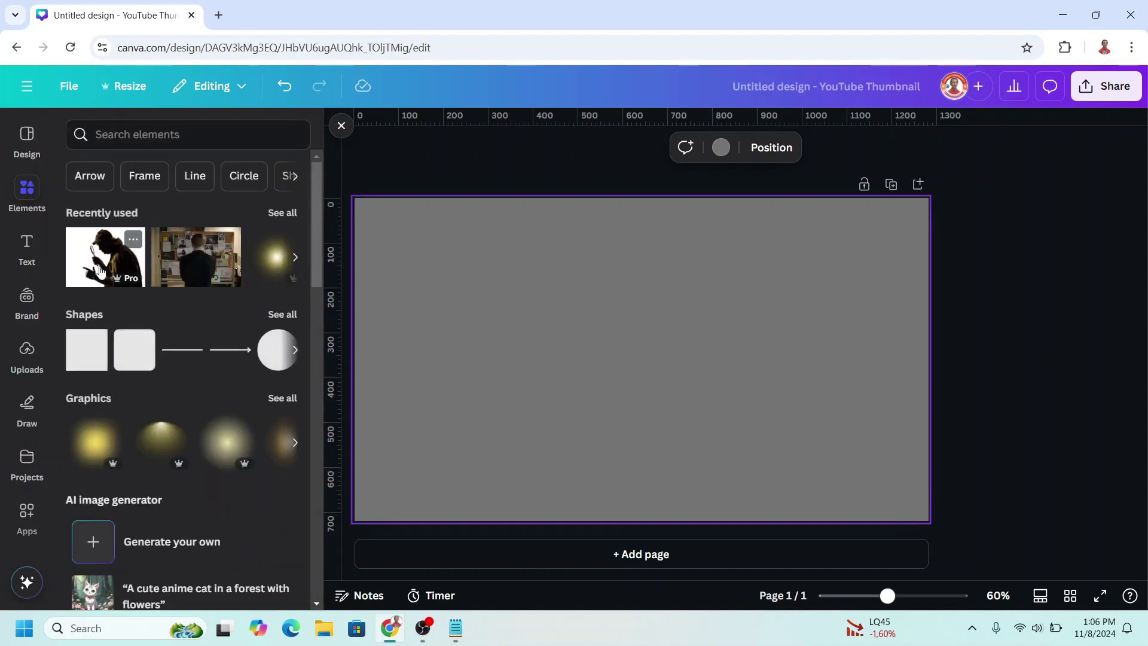
pyautogui.click(100, 270)
pyautogui.click(590, 149)
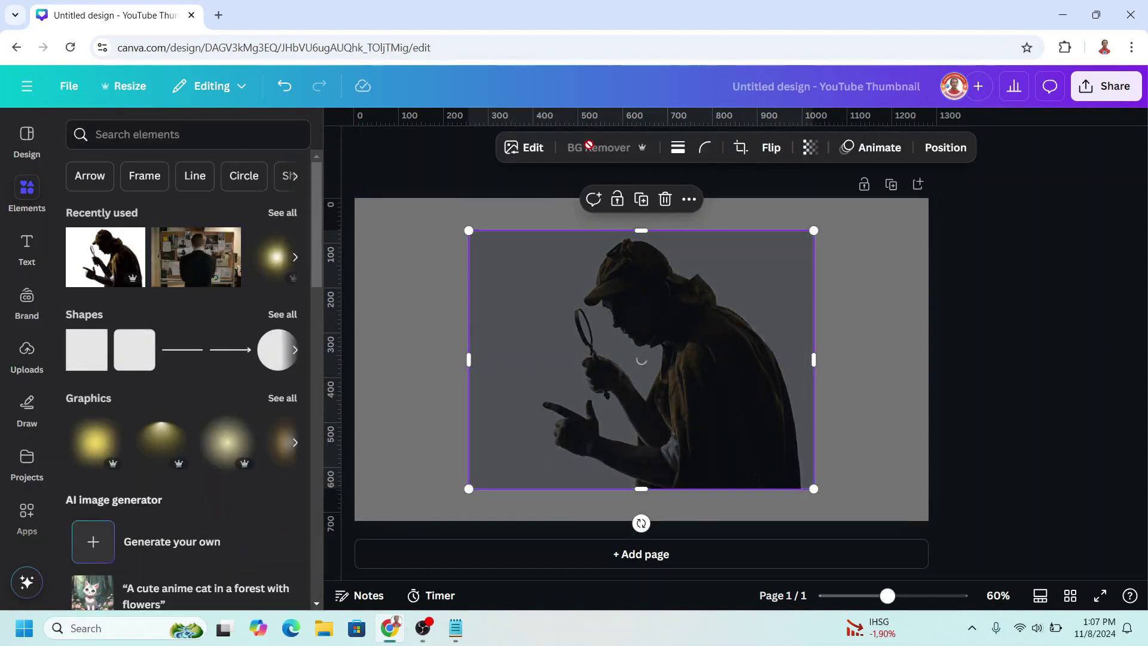
pyautogui.moveTo(717, 392); pyautogui.dragTo(830, 420)
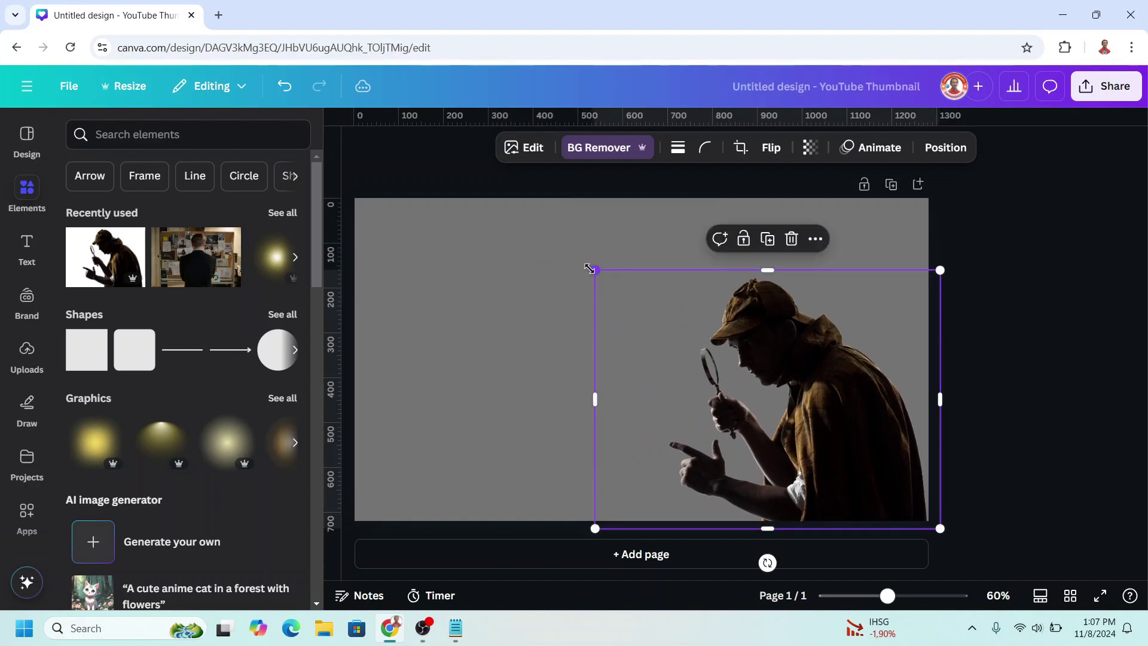
pyautogui.moveTo(589, 269); pyautogui.dragTo(407, 208)
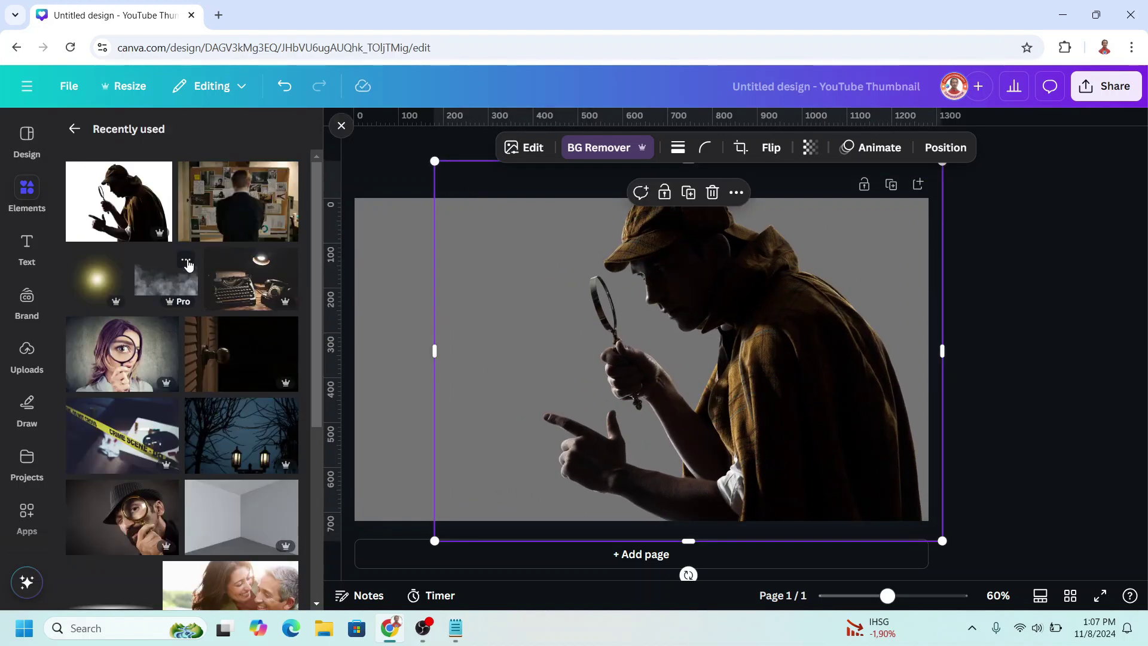
# Add the recently used smoke graphic and enlarge it to the full page width along the lower area.
pyautogui.click(186, 263)
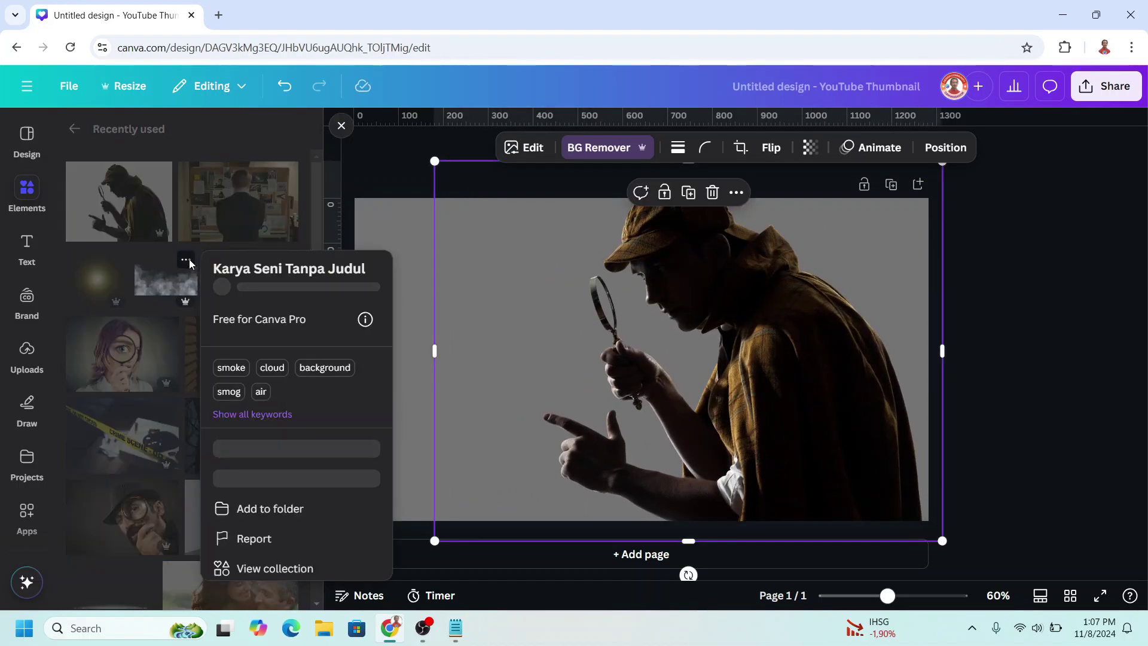
pyautogui.click(164, 297)
pyautogui.click(166, 294)
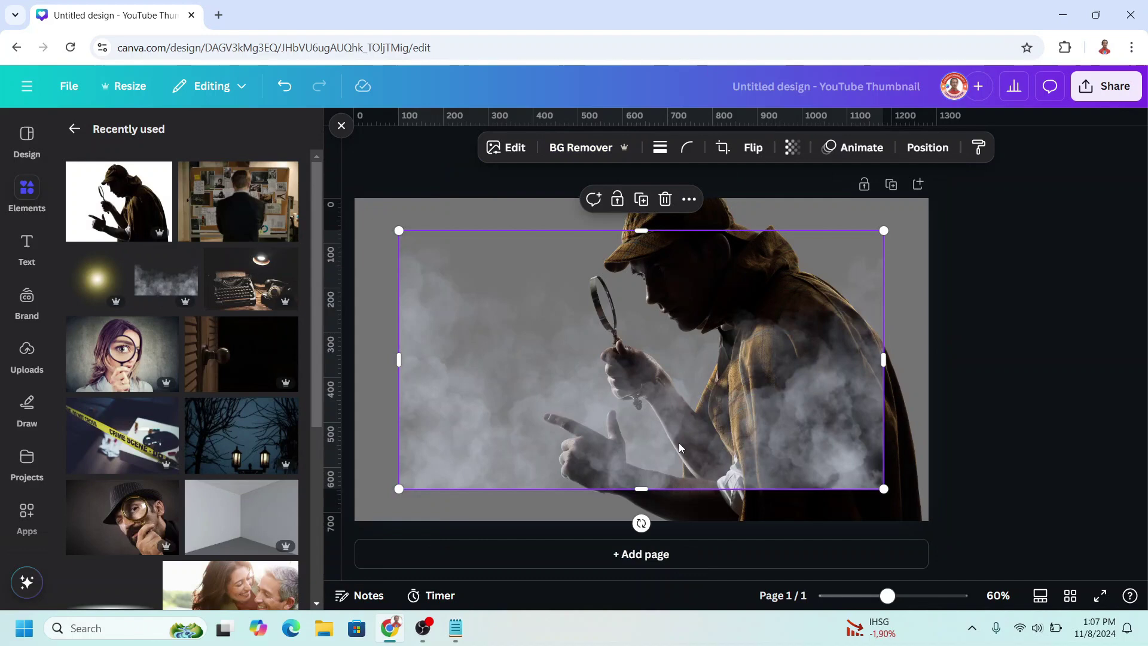
pyautogui.moveTo(615, 419); pyautogui.dragTo(571, 453)
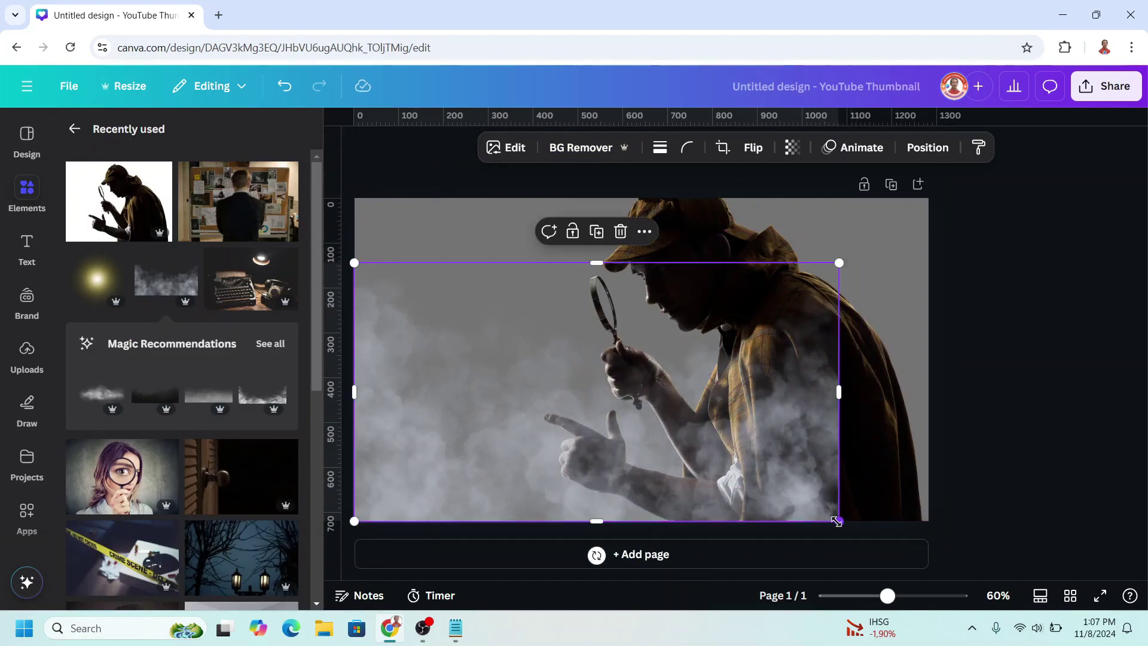
pyautogui.moveTo(840, 520); pyautogui.dragTo(927, 594)
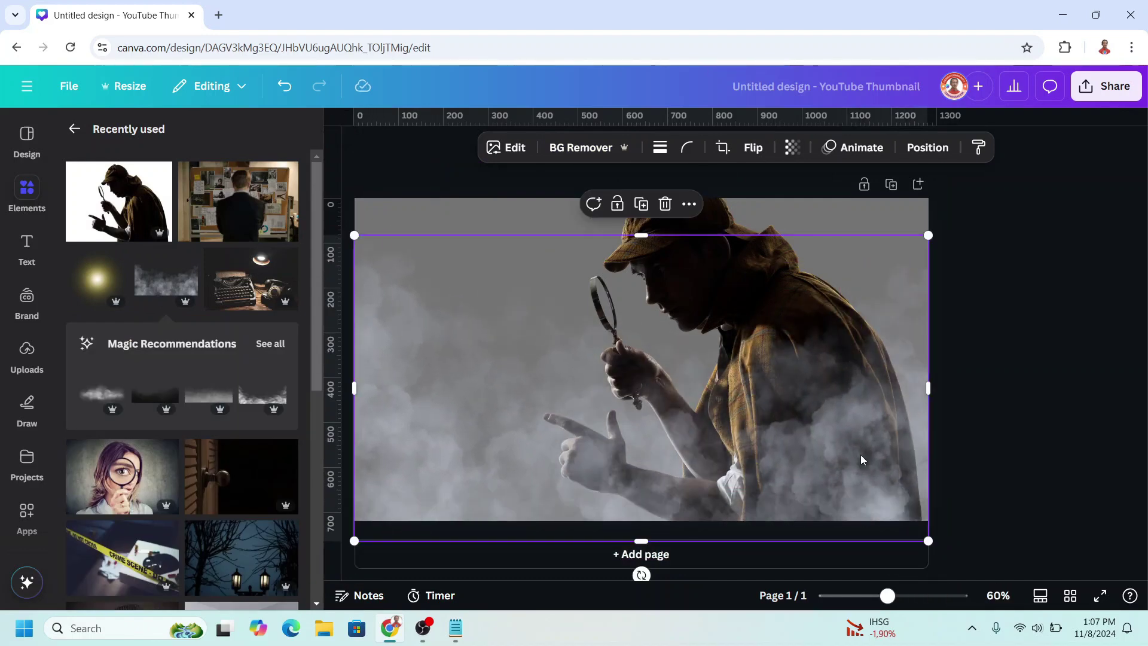
# Send the smoke graphic backward so it sits behind the detective.
pyautogui.rightClick(861, 459)
pyautogui.moveTo(930, 297)
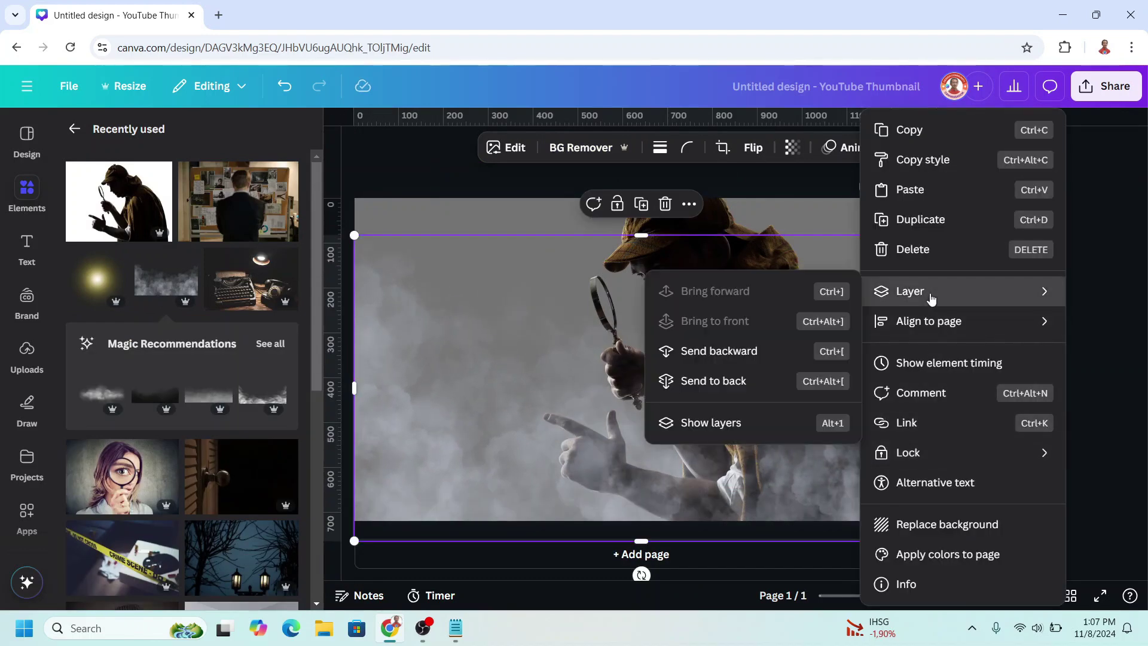
pyautogui.click(720, 352)
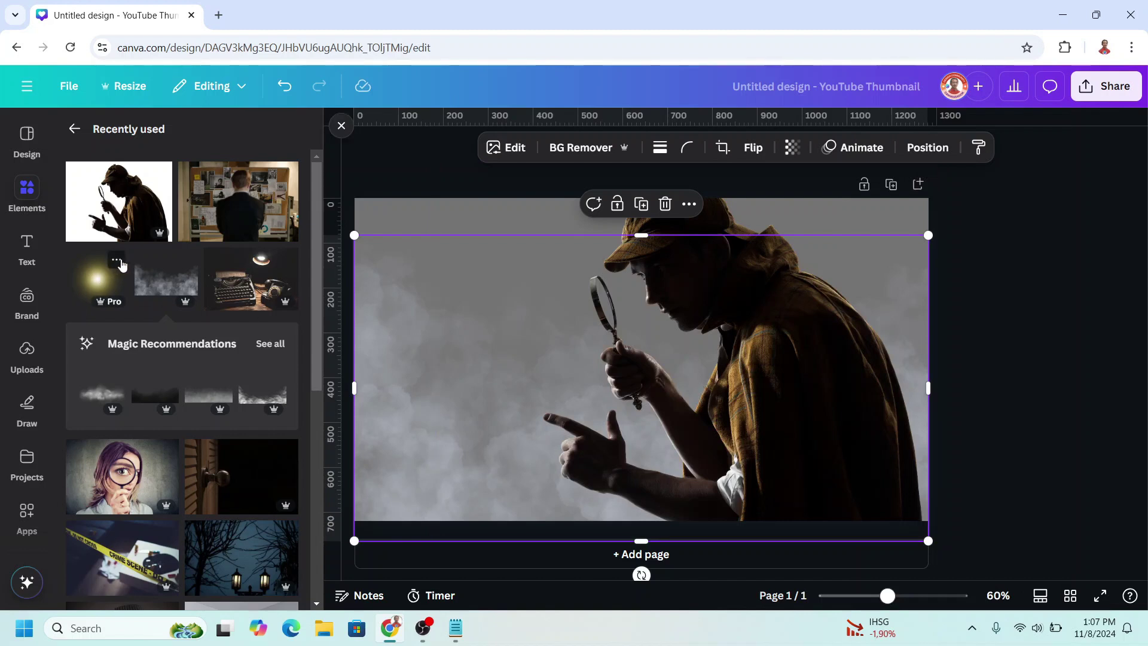
# Add the recently used yellow glow graphic, enlarged and centred near the detective's chin.
pyautogui.click(118, 261)
pyautogui.click(97, 278)
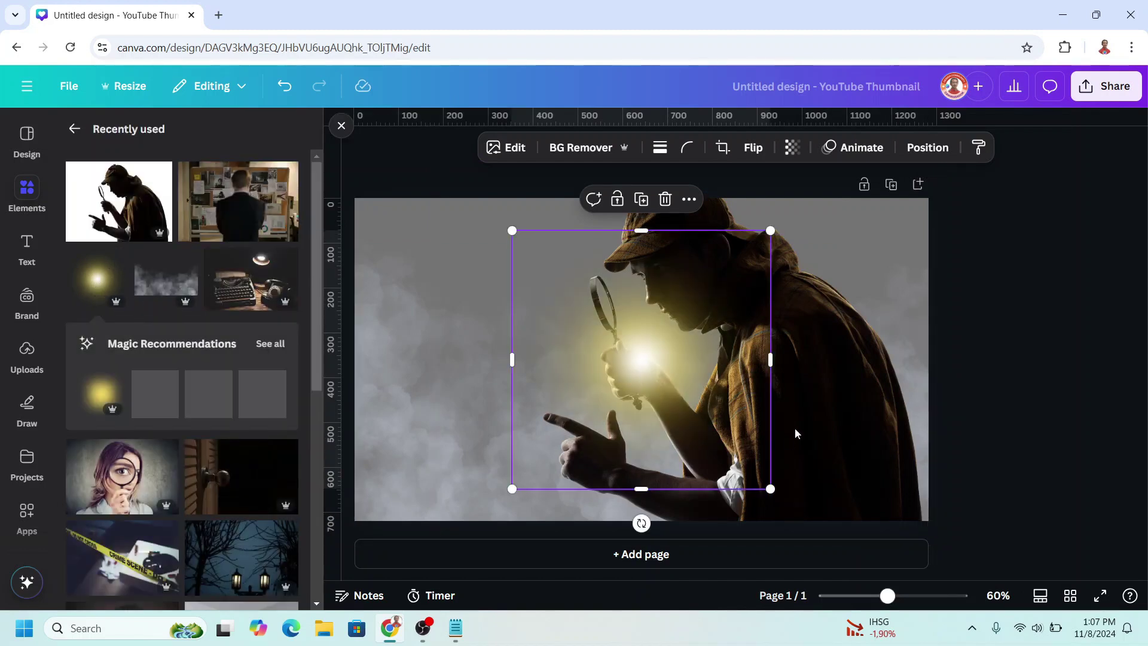
pyautogui.moveTo(770, 488); pyautogui.dragTo(1008, 619)
pyautogui.moveTo(870, 516); pyautogui.dragTo(820, 395)
# Send the yellow glow one layer backward, behind the detective.
pyautogui.rightClick(760, 342)
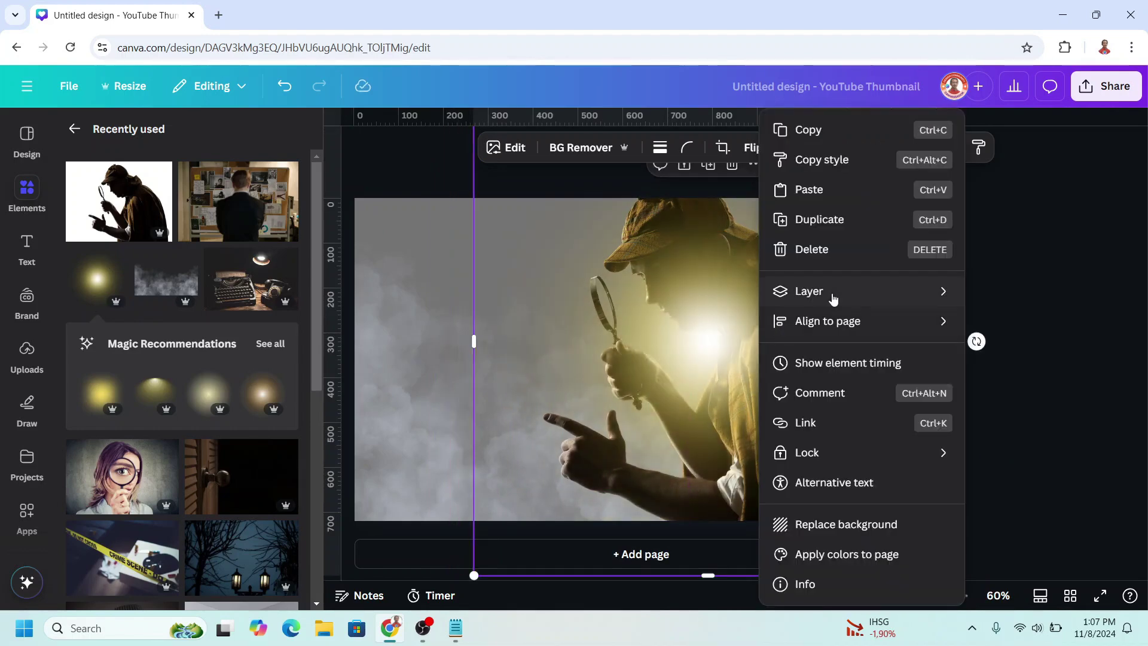
pyautogui.moveTo(834, 298)
pyautogui.click(628, 356)
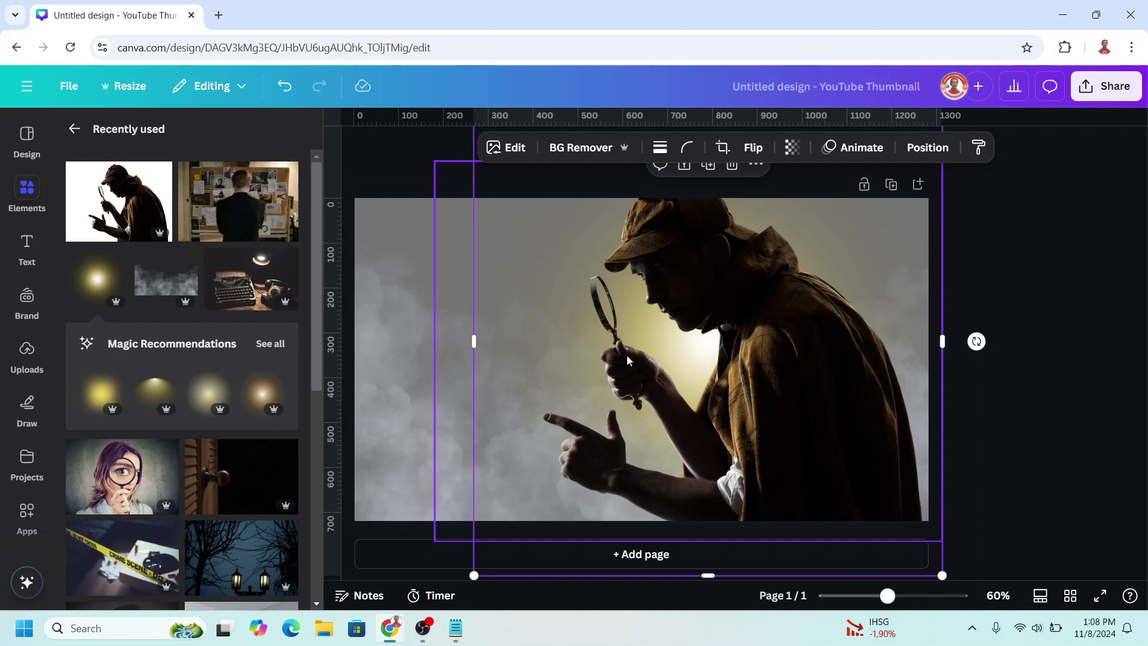
# Add a heading to the page that reads "I Know It's You".
pyautogui.click(26, 247)
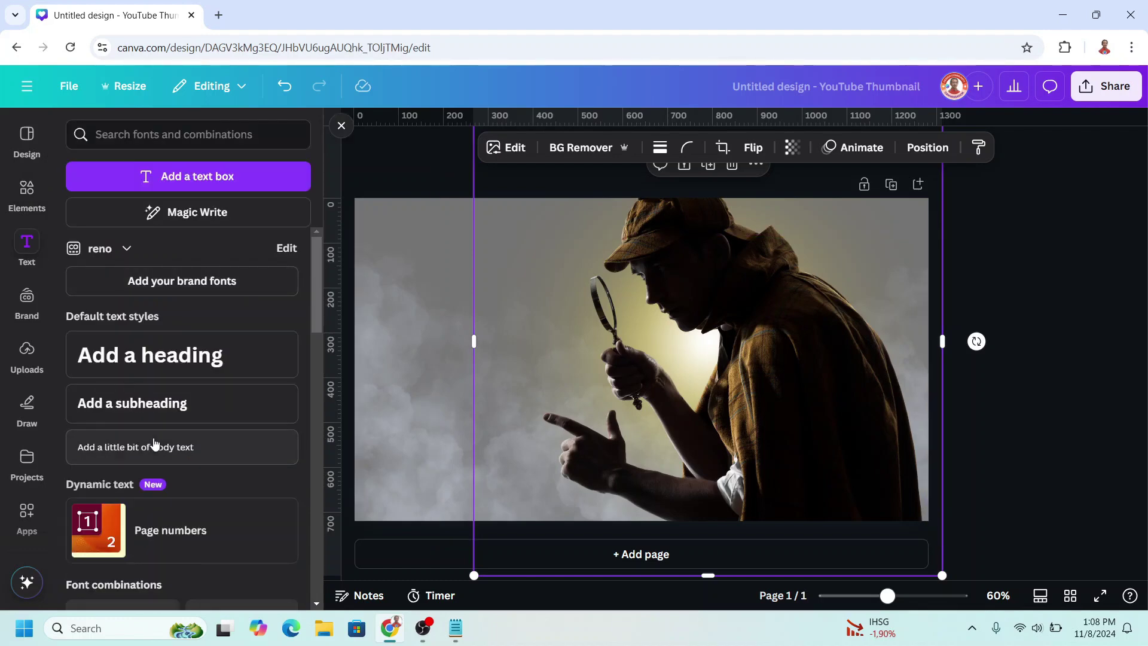
pyautogui.click(150, 356)
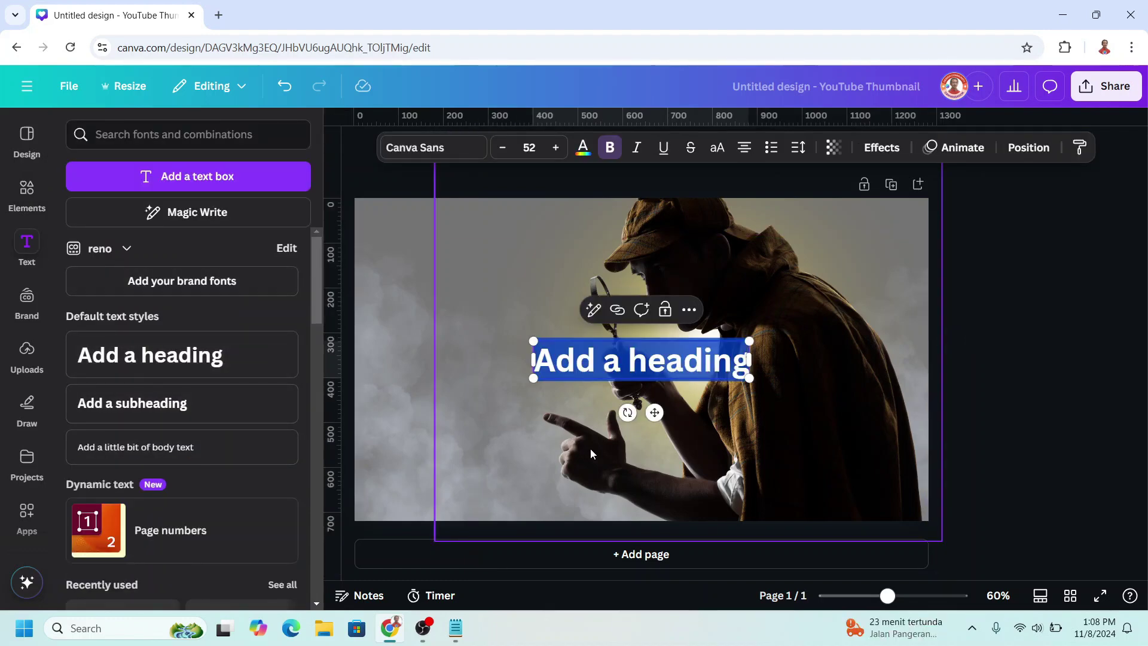
pyautogui.write("I Know It's Y")
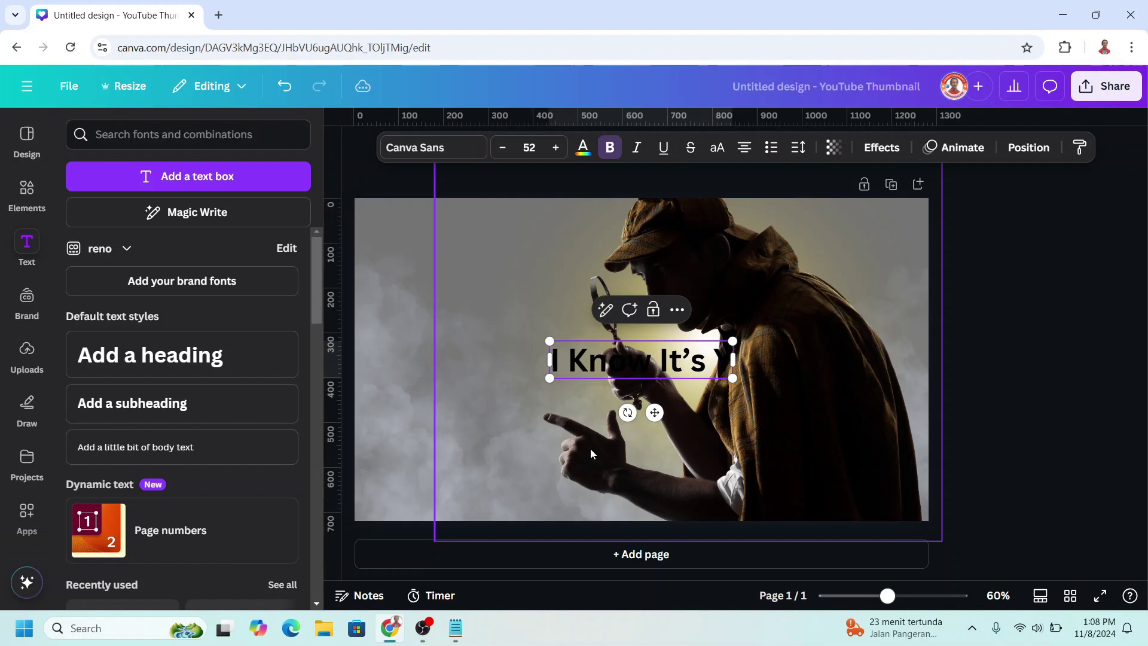
pyautogui.write('ou')
# Search the fonts for "typewriter" and apply the narrower ITC American Typewriter to the whole heading.
pyautogui.hotkey('ctrl', 'a')
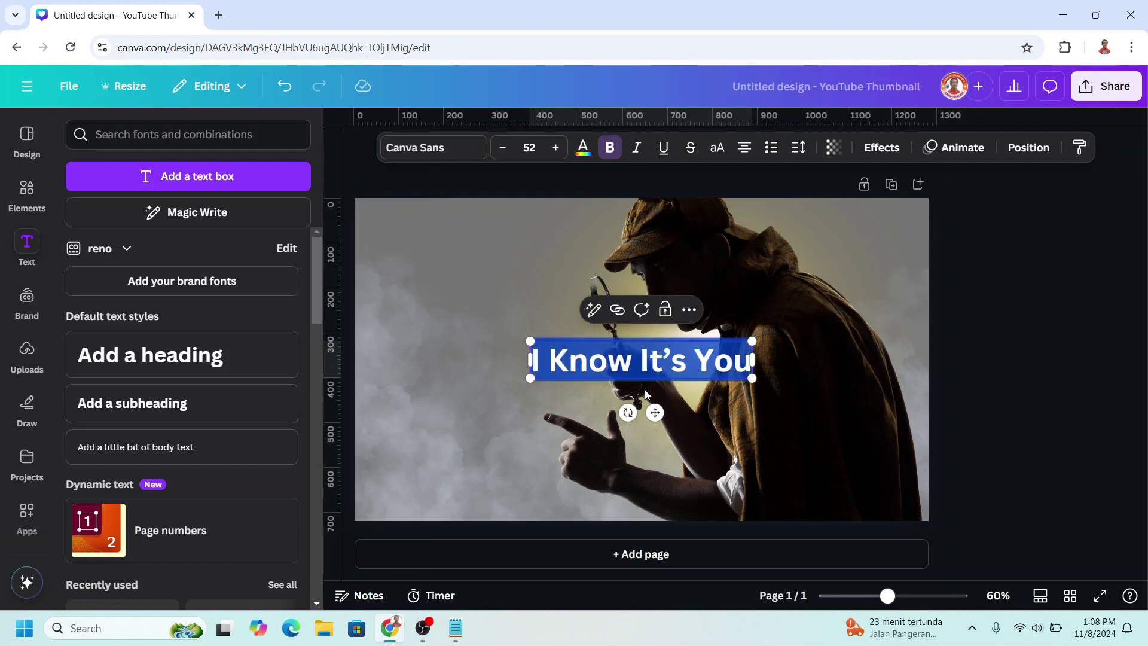
pyautogui.click(441, 154)
pyautogui.click(137, 208)
pyautogui.write('ty')
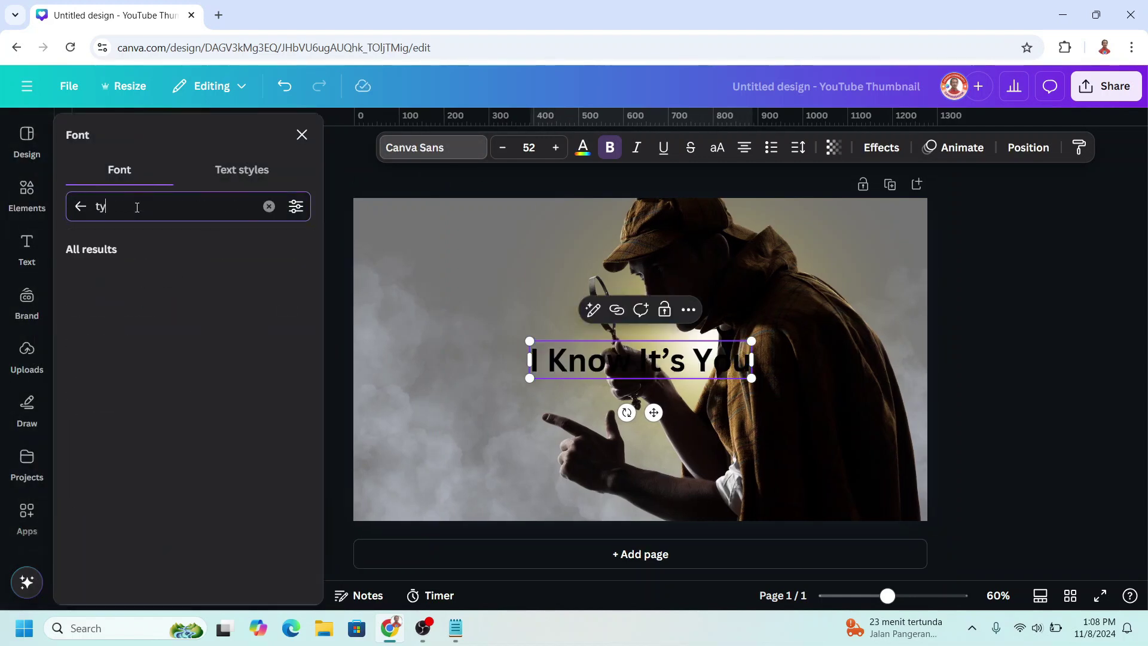
pyautogui.write('pew')
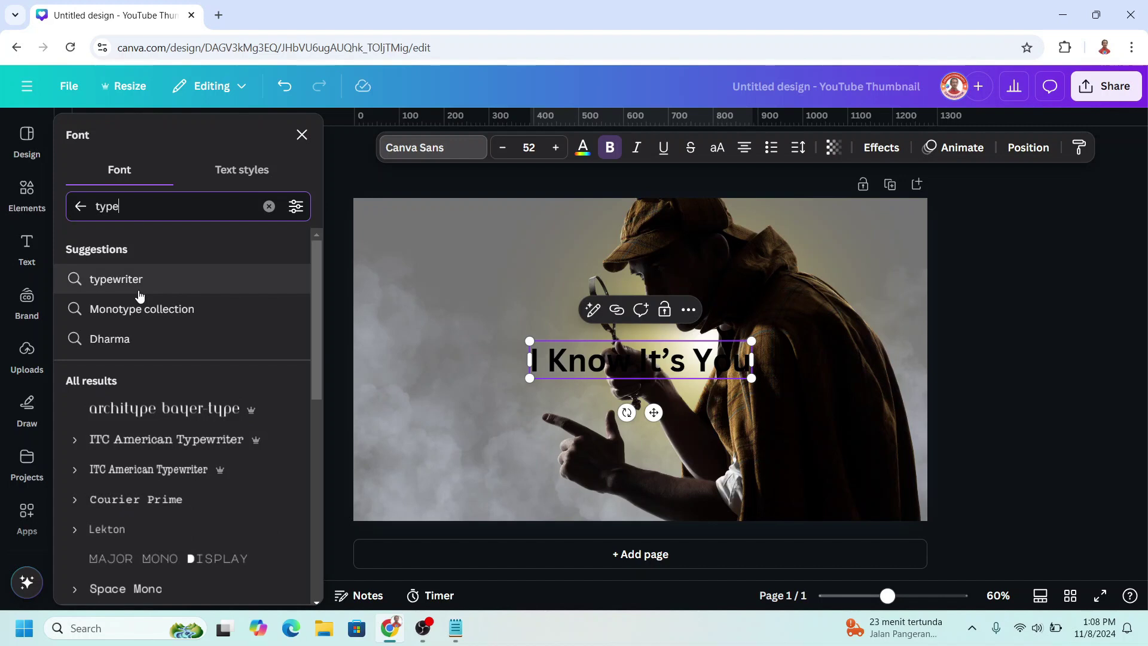
pyautogui.click(138, 281)
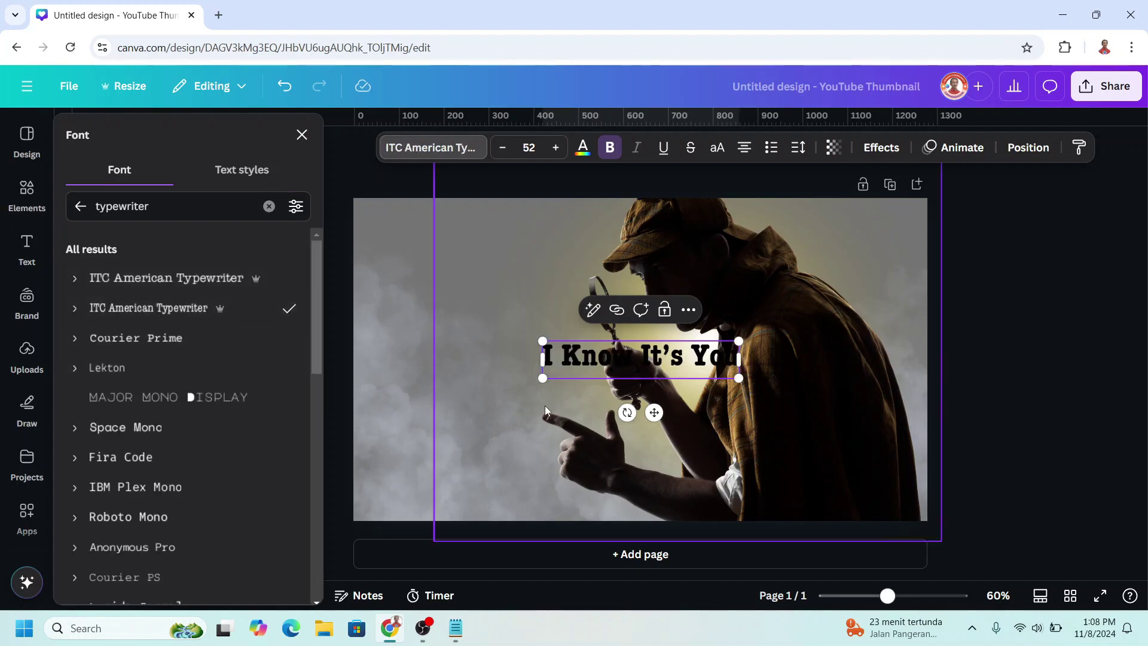
# Color the heading white and give it an Outline effect in black.
pyautogui.click(583, 150)
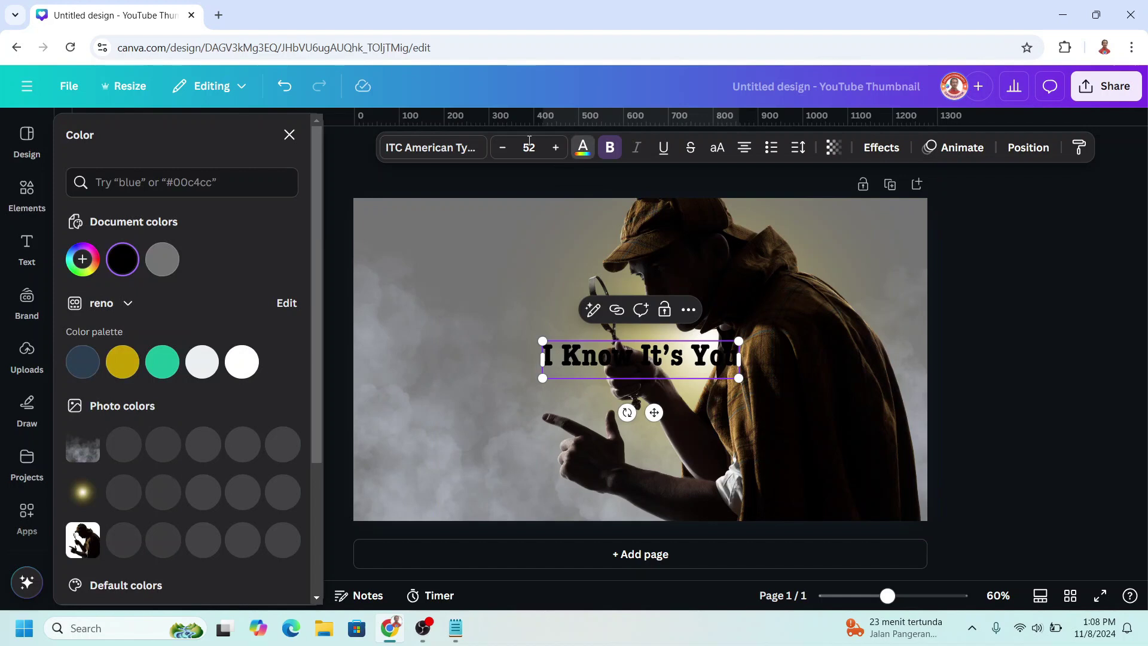
pyautogui.click(242, 362)
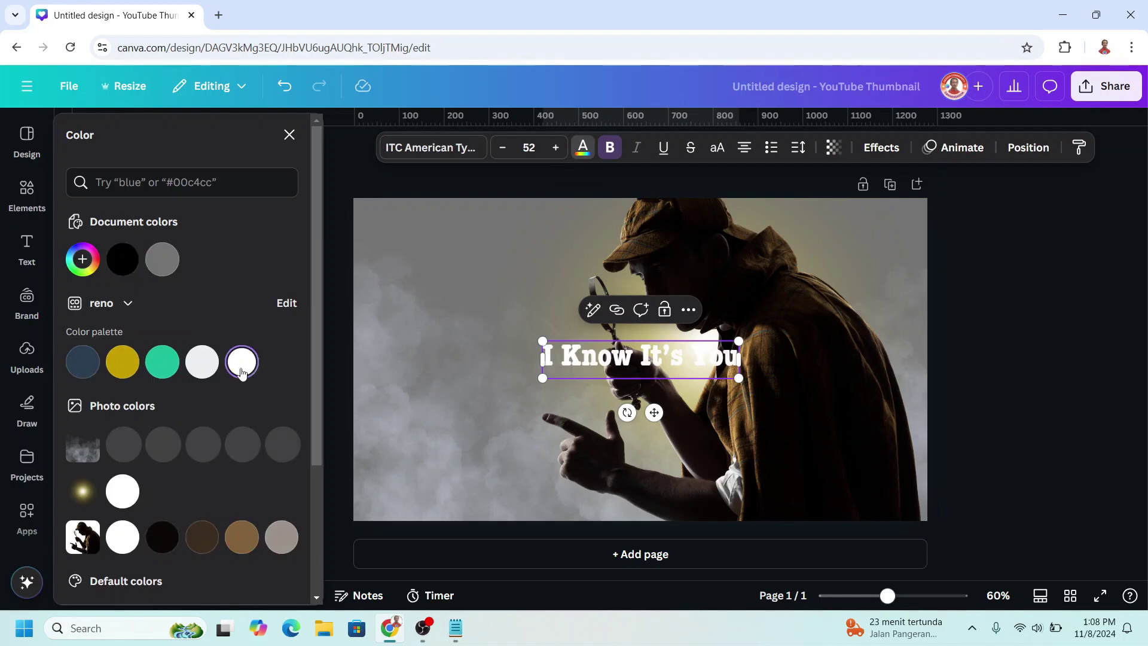
pyautogui.click(879, 150)
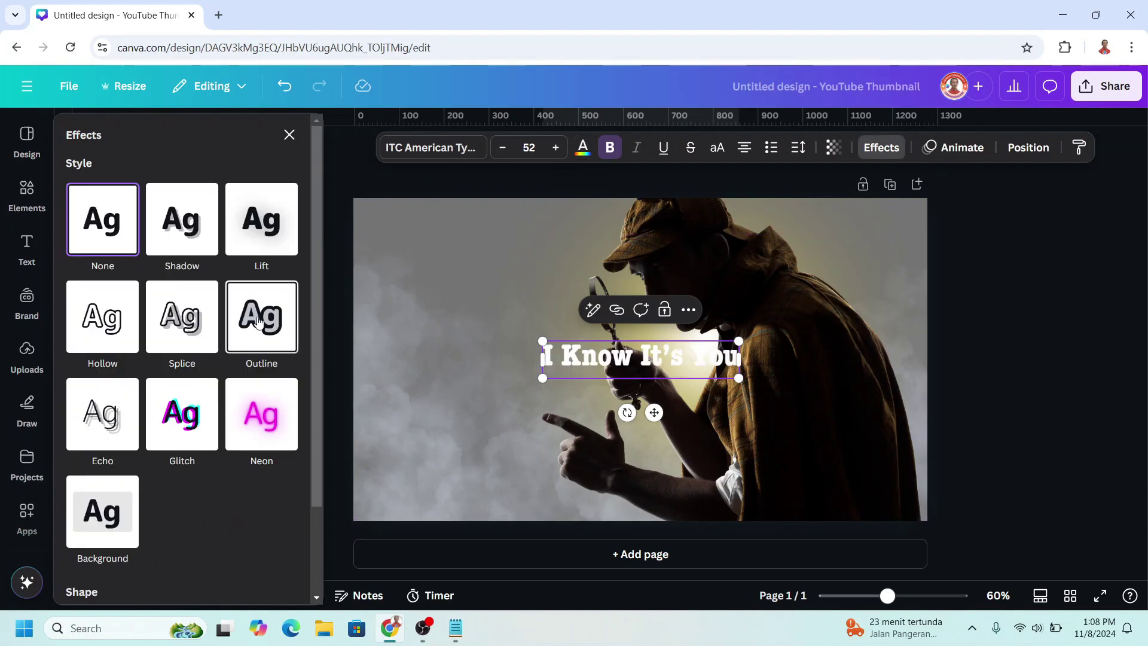
pyautogui.click(258, 322)
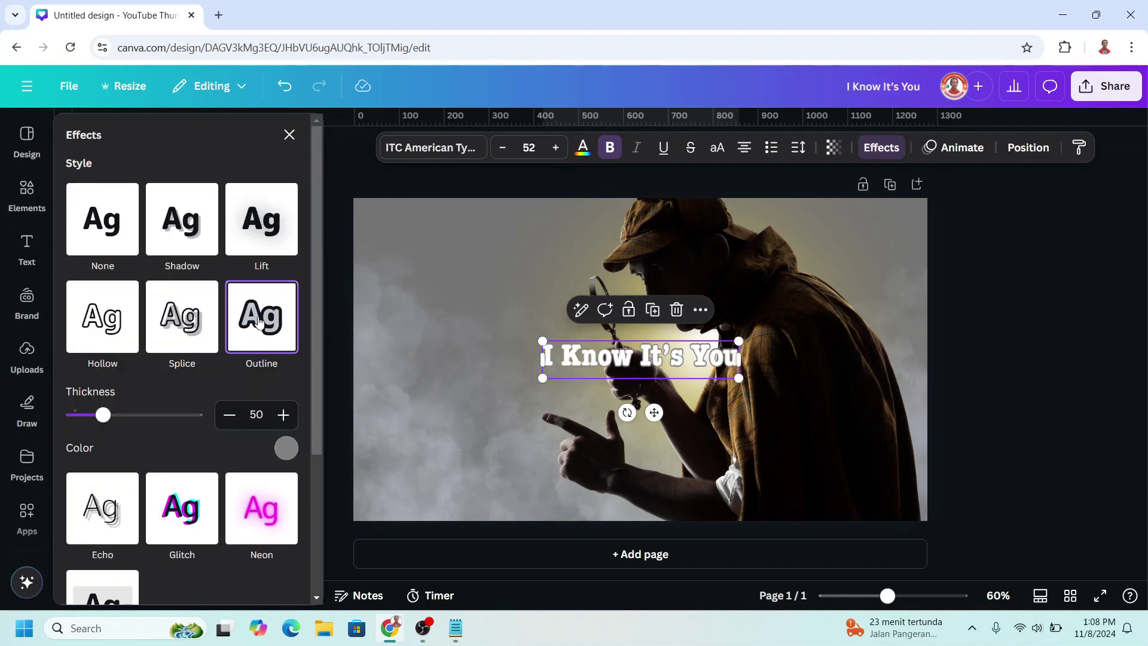
pyautogui.click(286, 449)
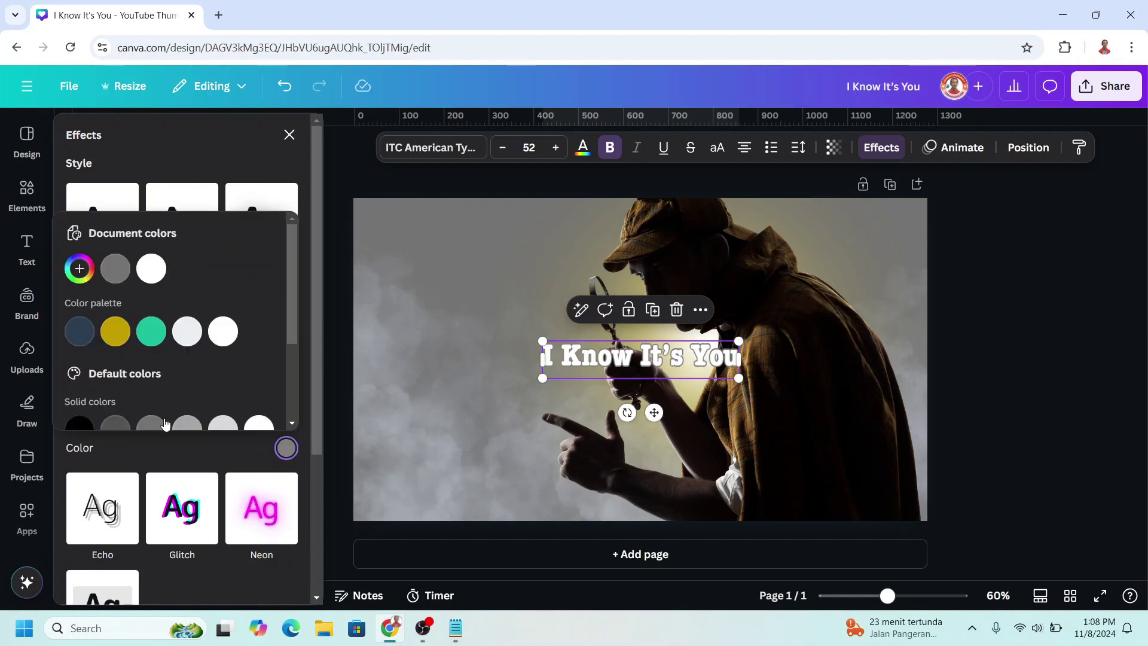
pyautogui.click(81, 425)
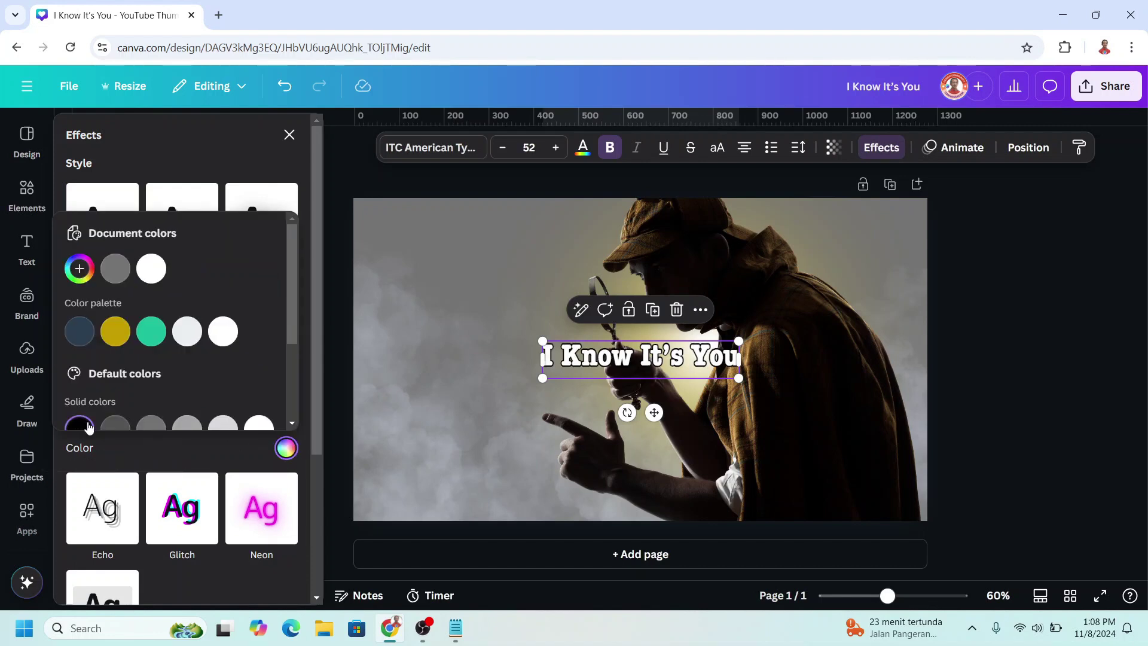
# Enlarge the heading to font size 137 and place it across the lower part of the page.
pyautogui.moveTo(538, 380); pyautogui.dragTo(381, 409)
pyautogui.moveTo(739, 409); pyautogui.dragTo(895, 438)
pyautogui.moveTo(809, 403); pyautogui.dragTo(811, 456)
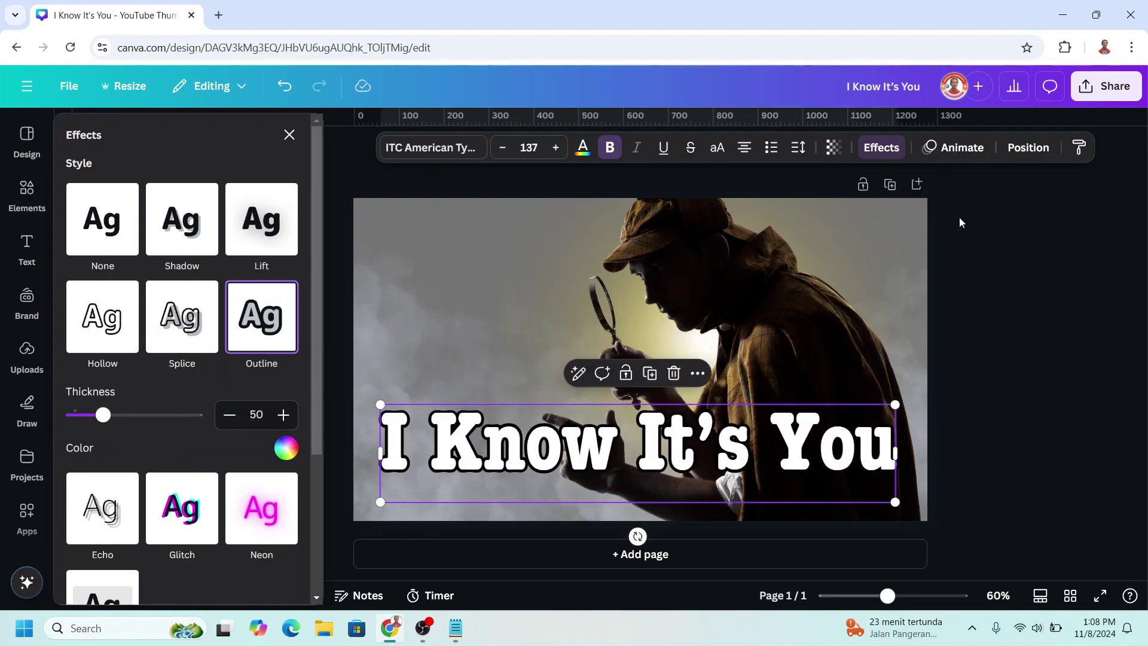
# Apply the Typewriter animation to the heading on enter and increase its speed.
pyautogui.click(960, 149)
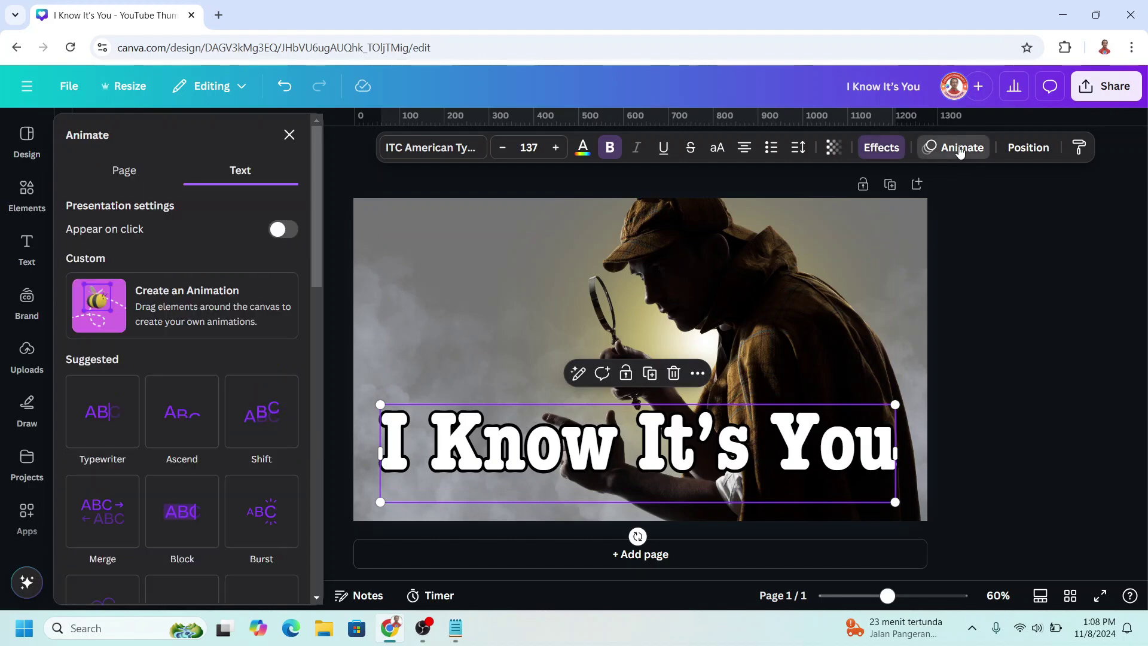
pyautogui.click(108, 420)
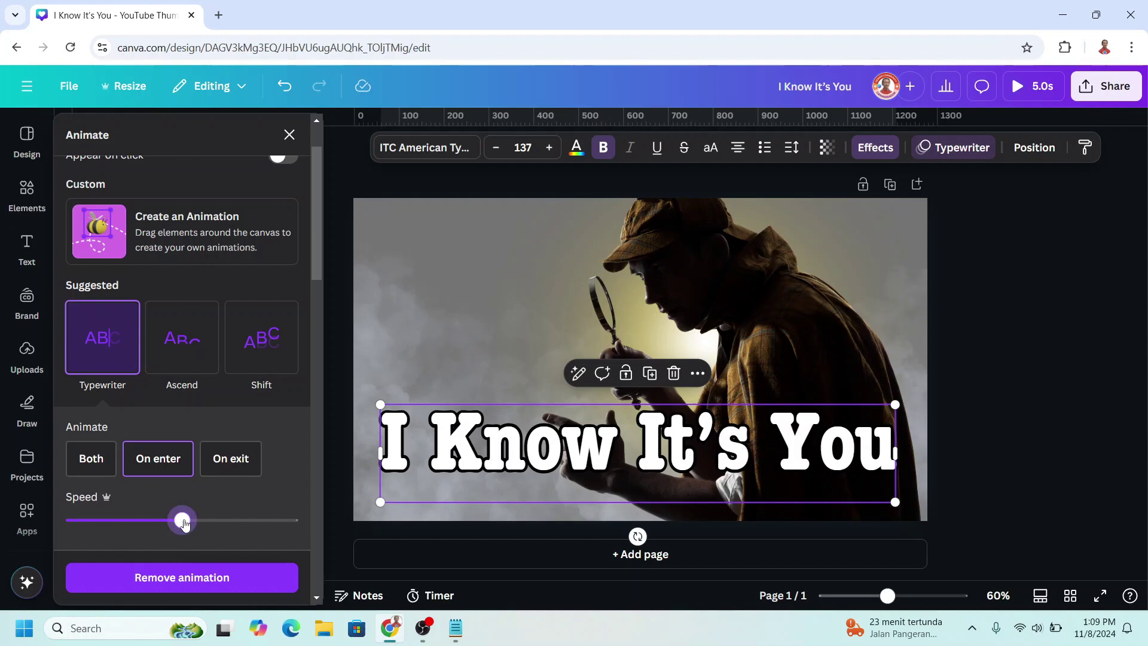
pyautogui.moveTo(209, 521); pyautogui.dragTo(227, 520)
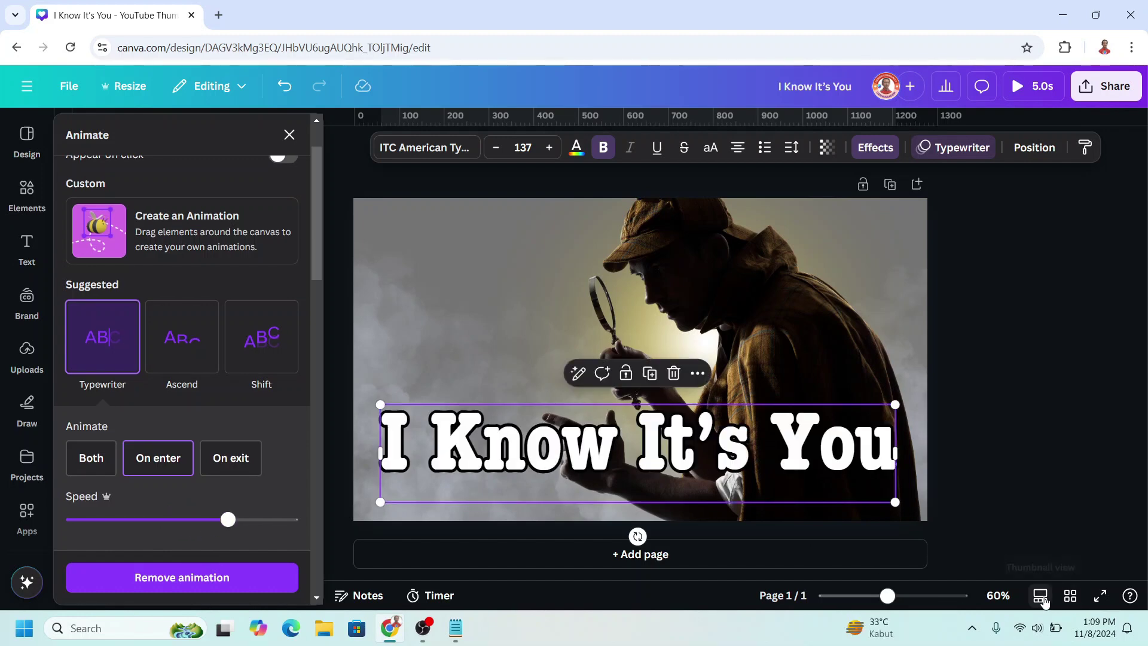
# Show the page thumbnails and add four blank pages, making five in total.
pyautogui.click(1040, 595)
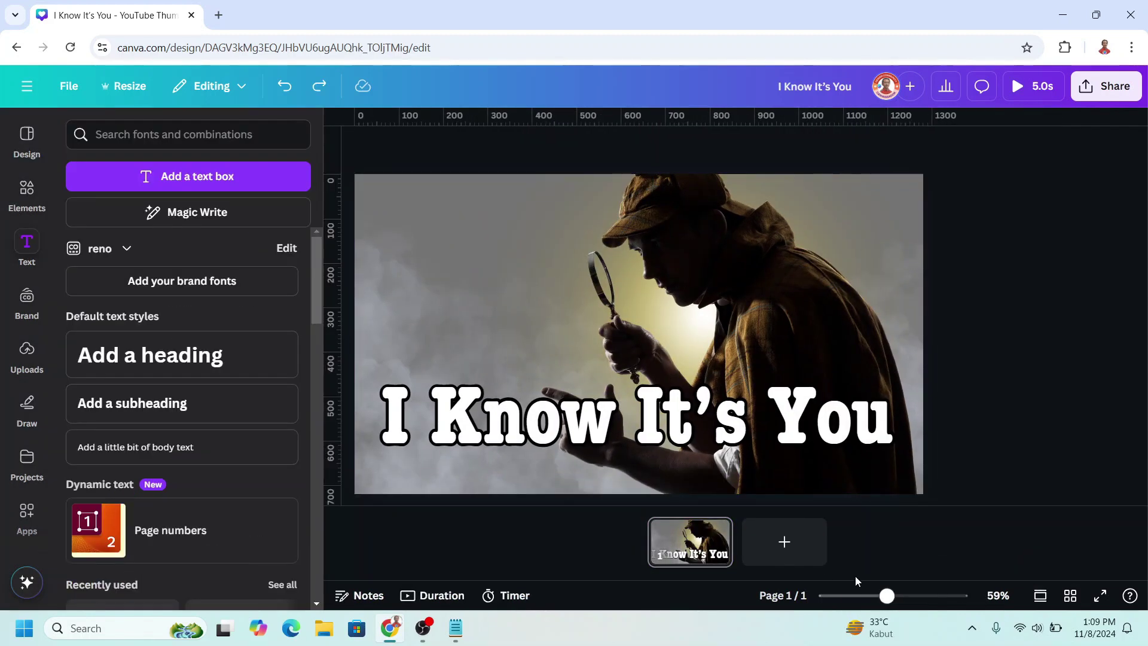
pyautogui.click(785, 543)
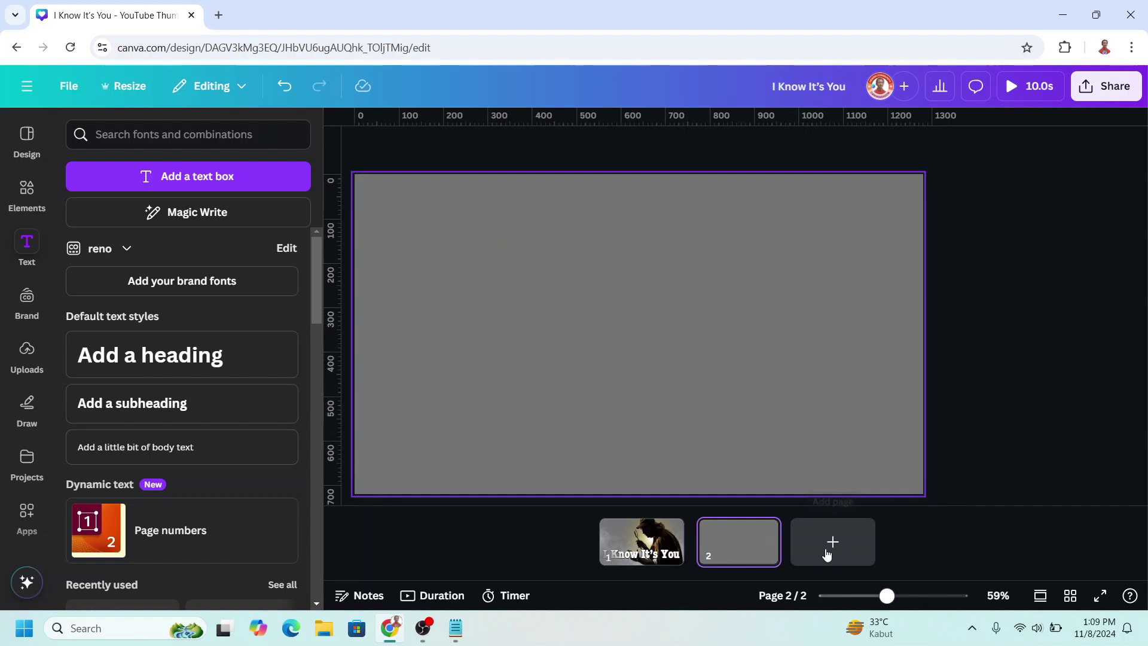
pyautogui.click(827, 555)
pyautogui.click(889, 555)
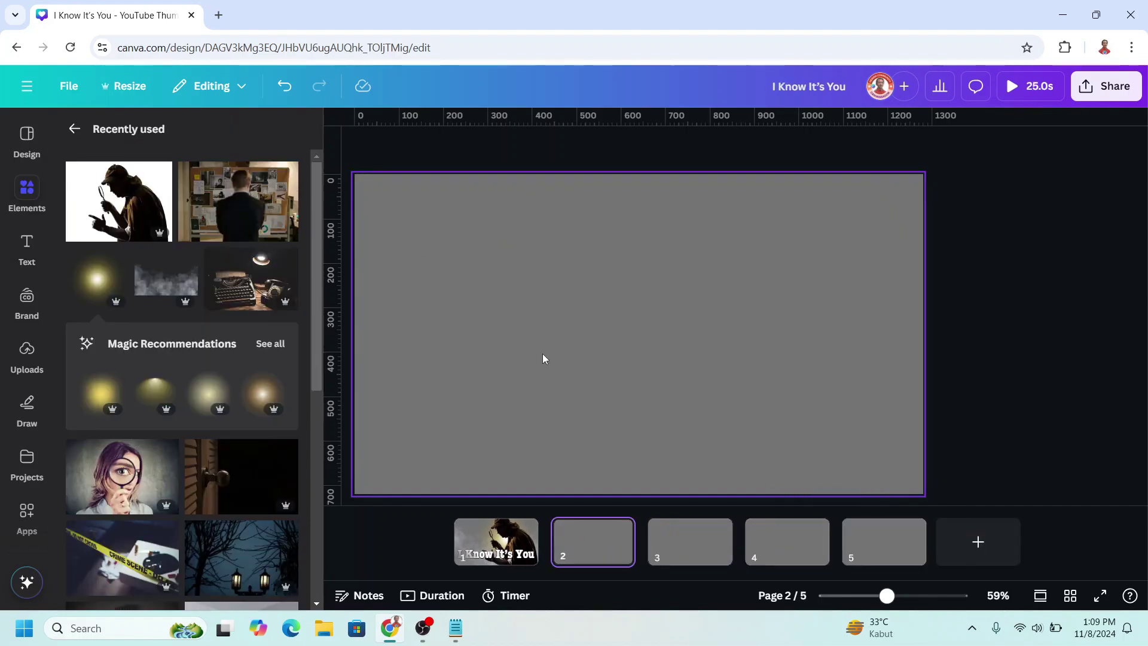
# Add the photo of the bearded man in a hat with a magnifying glass to page 2 and enlarge it to fill the page.
pyautogui.scroll(-4, 189, 423)
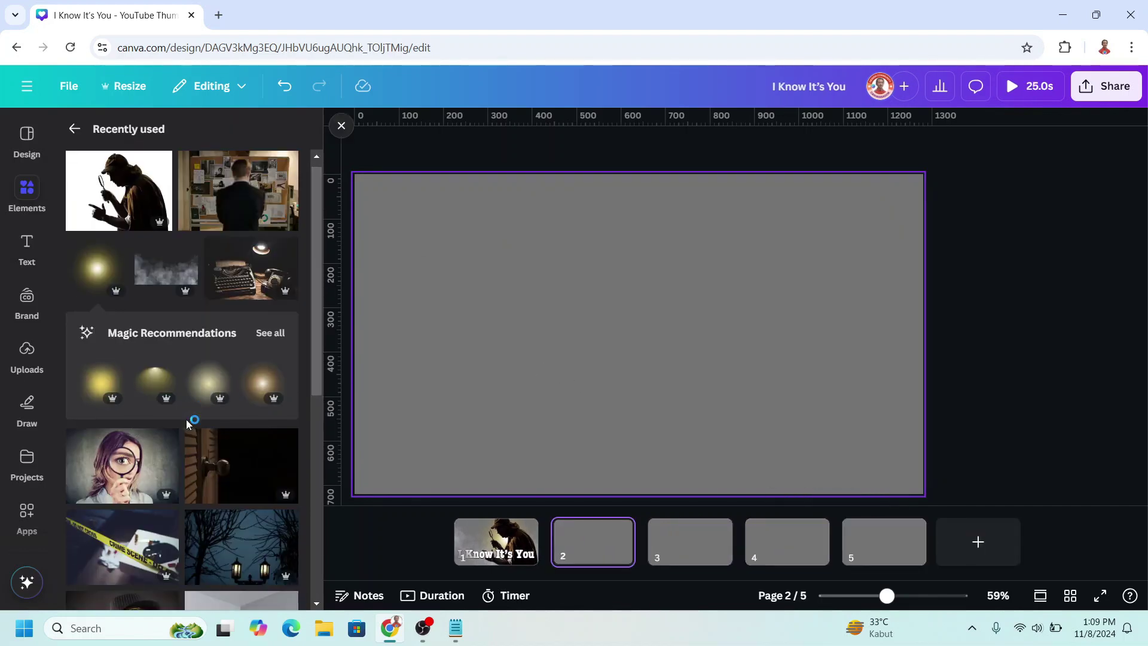
pyautogui.click(131, 423)
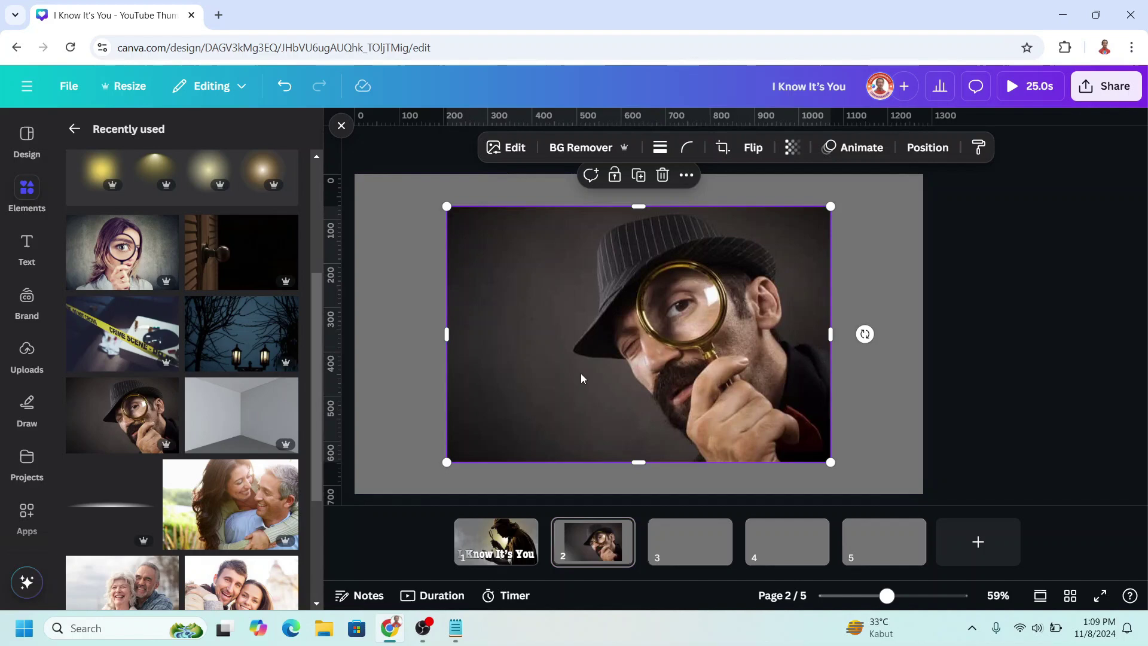
pyautogui.moveTo(584, 376); pyautogui.dragTo(502, 340)
pyautogui.moveTo(738, 428); pyautogui.dragTo(860, 421)
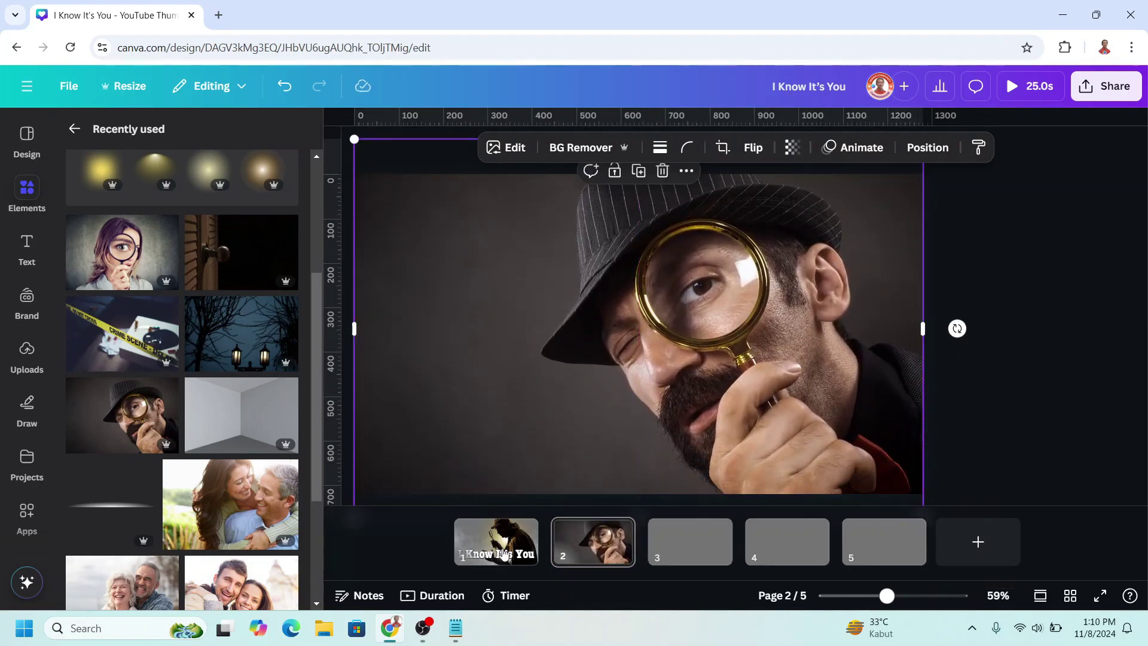
# Copy the "I Know It's You" heading from page 1 and paste it onto page 2.
pyautogui.click(498, 543)
pyautogui.click(650, 428)
pyautogui.rightClick(650, 428)
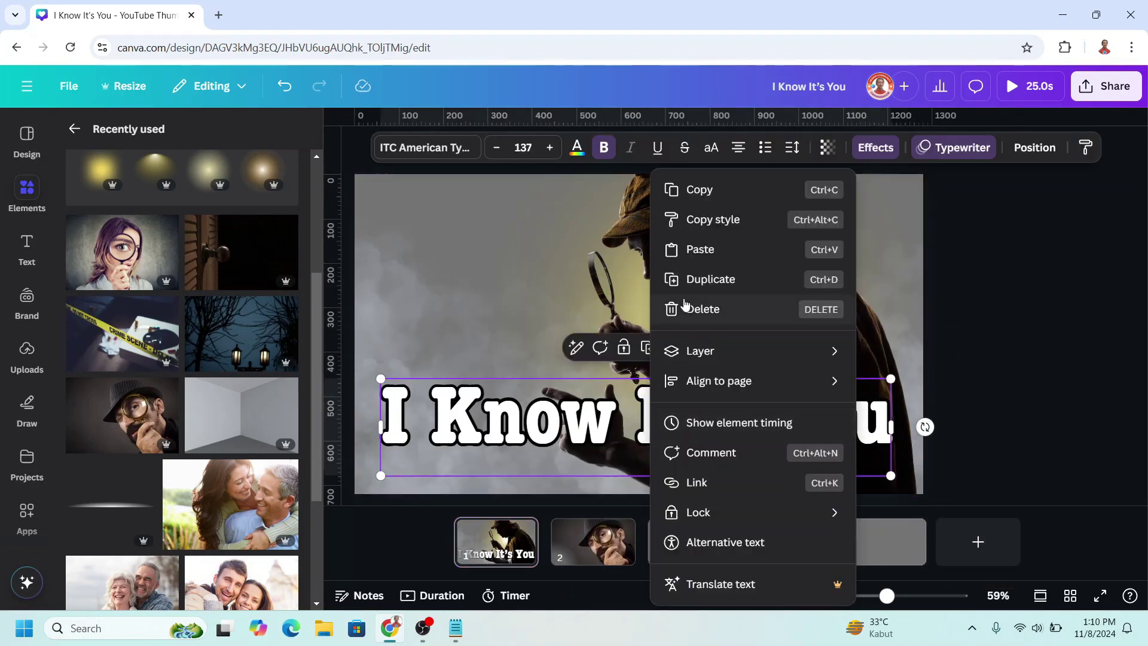
pyautogui.click(699, 190)
pyautogui.click(604, 550)
pyautogui.rightClick(585, 410)
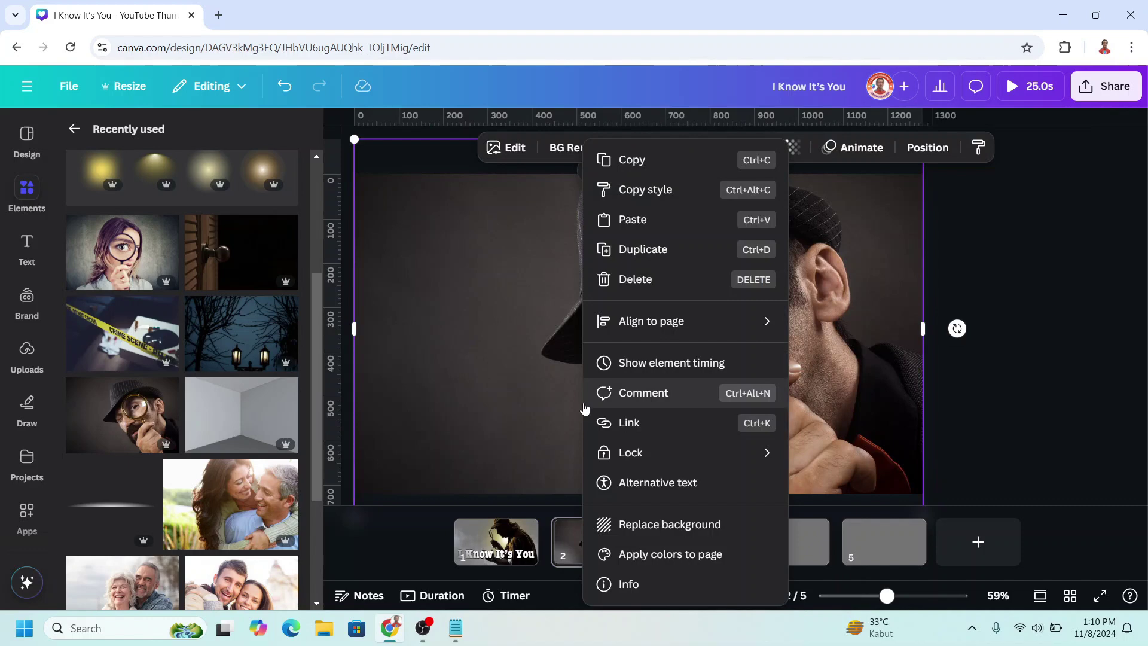
pyautogui.click(640, 221)
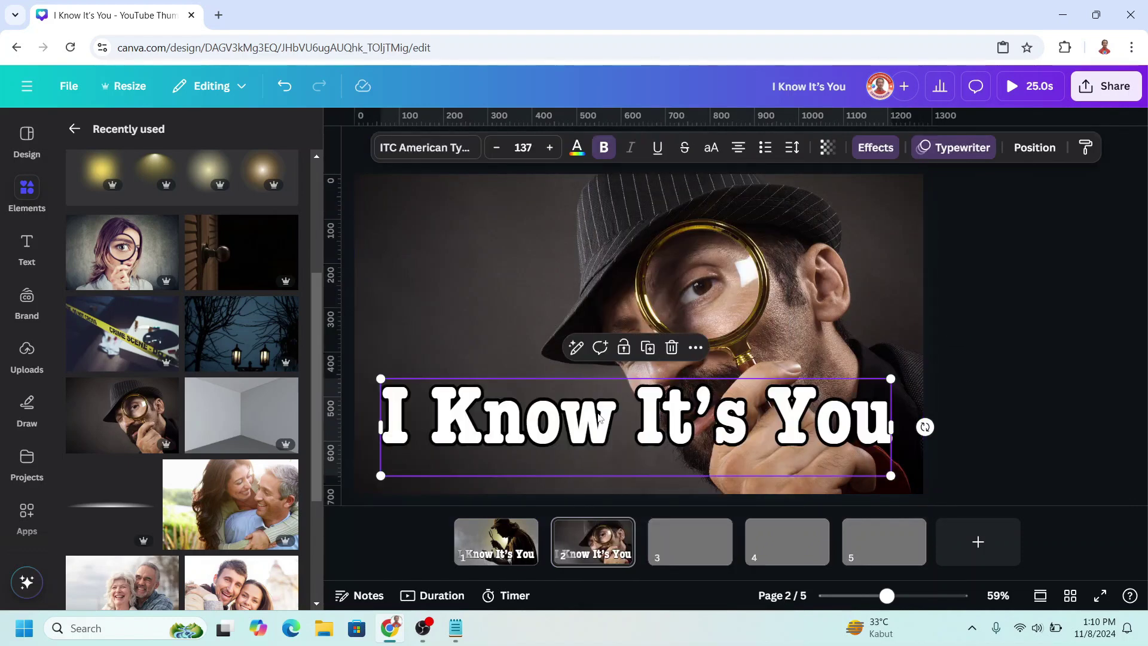
# Replace the page 2 heading with the detective character's title and name, and place it in the page's lower left area.
pyautogui.write('Det. Boyle')
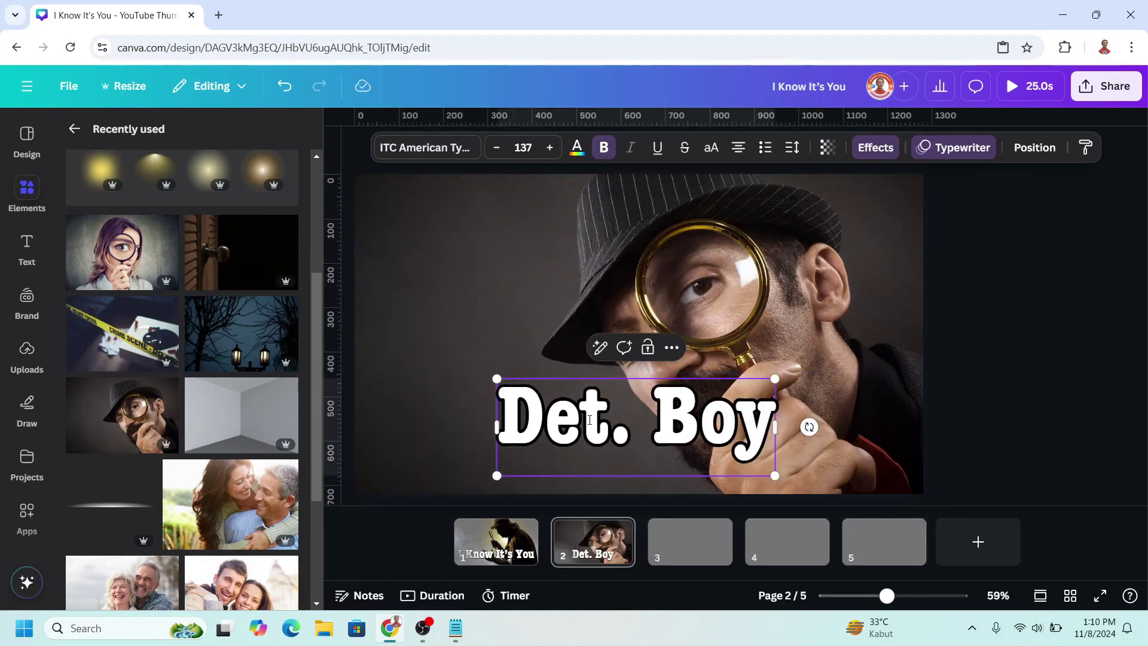
pyautogui.click(854, 430)
pyautogui.moveTo(754, 429); pyautogui.dragTo(667, 441)
# Add the "Detective table" typewriter photo to page 3 and enlarge and position it to cover the whole page.
pyautogui.click(677, 555)
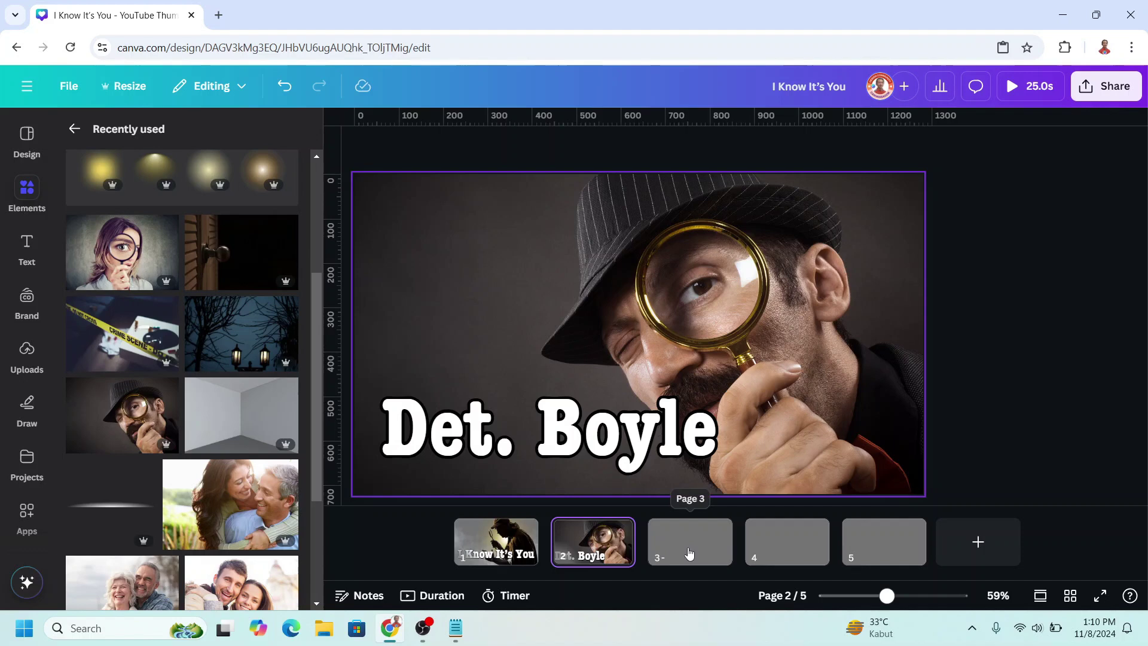
pyautogui.click(689, 554)
pyautogui.scroll(4, 180, 393)
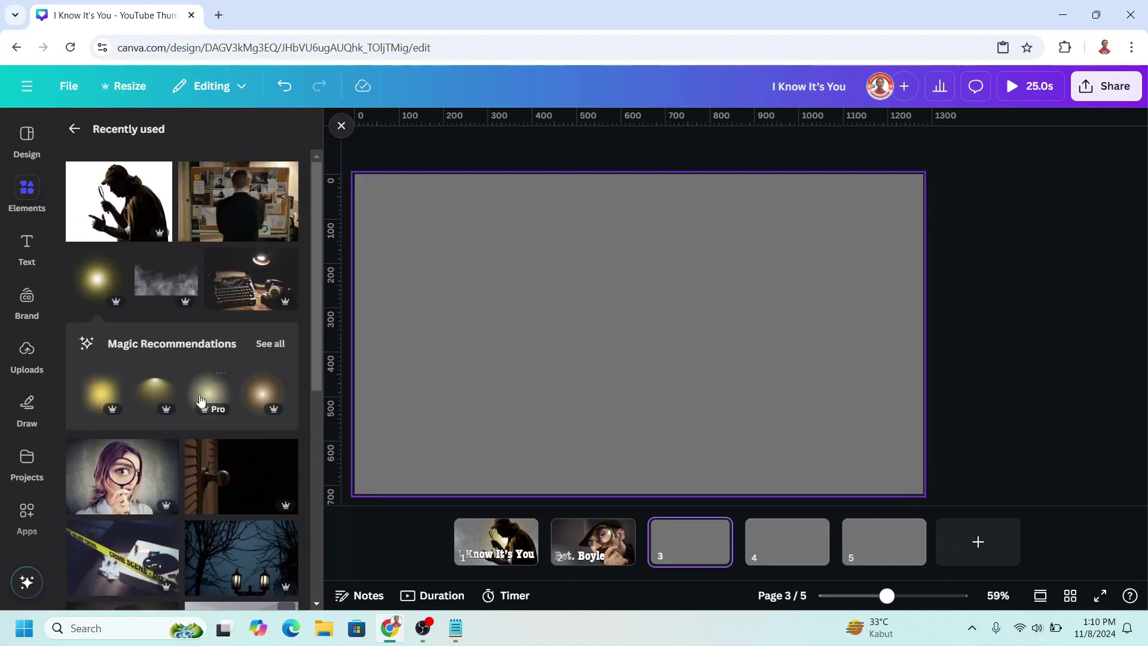
pyautogui.click(287, 262)
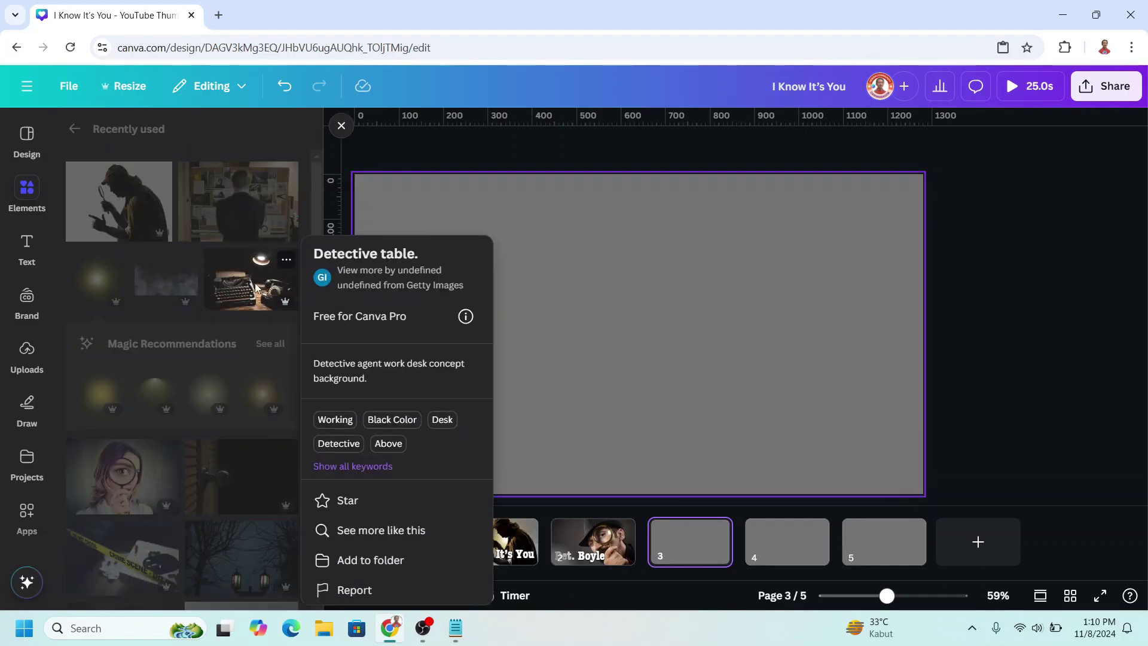
pyautogui.moveTo(251, 281); pyautogui.dragTo(473, 302)
pyautogui.moveTo(737, 427); pyautogui.dragTo(922, 547)
pyautogui.moveTo(840, 446); pyautogui.dragTo(840, 418)
# Add the photo of the curious woman looking through a magnifying glass to page 4 and scale it to fill the page.
pyautogui.click(779, 553)
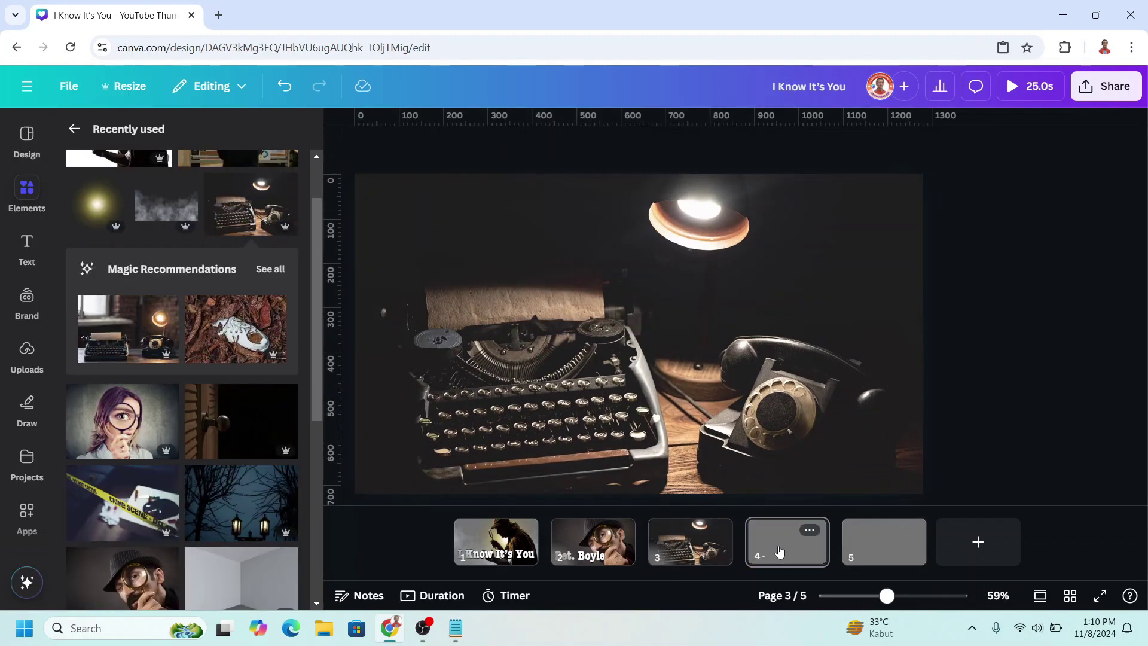
pyautogui.click(779, 550)
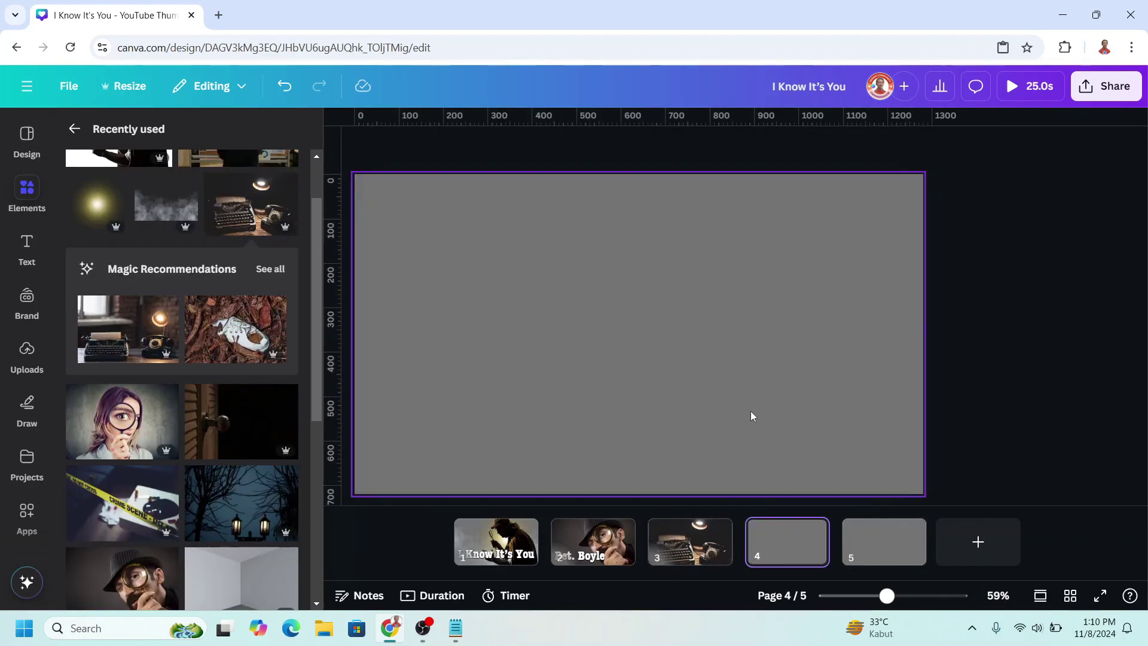
pyautogui.click(166, 397)
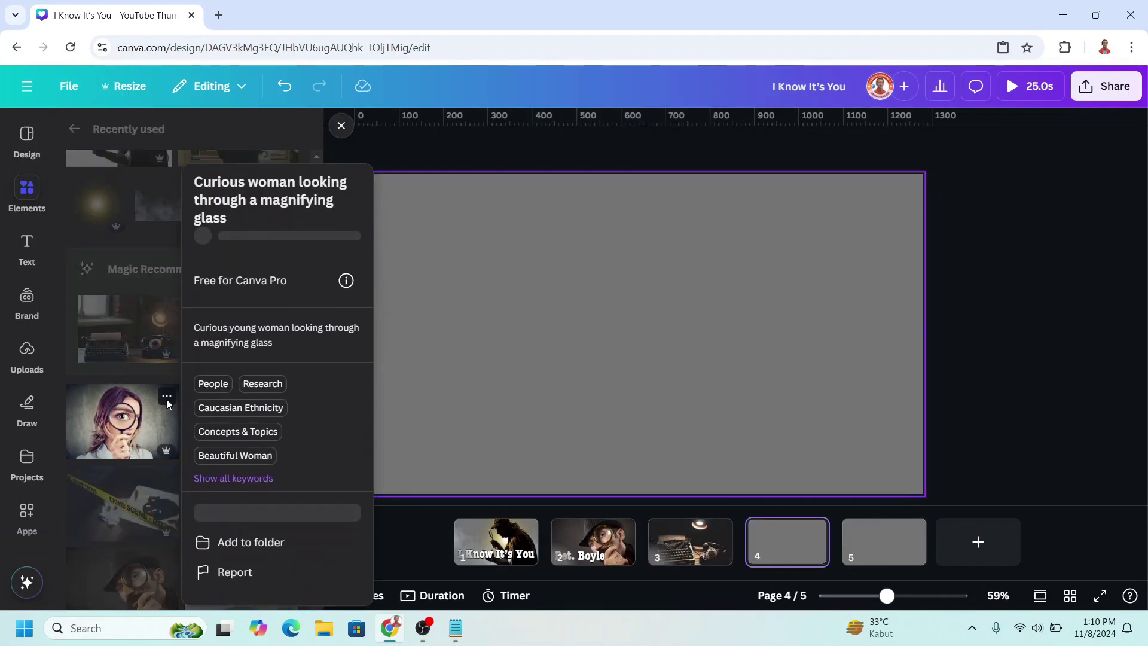
pyautogui.click(141, 418)
pyautogui.moveTo(748, 401); pyautogui.dragTo(655, 359)
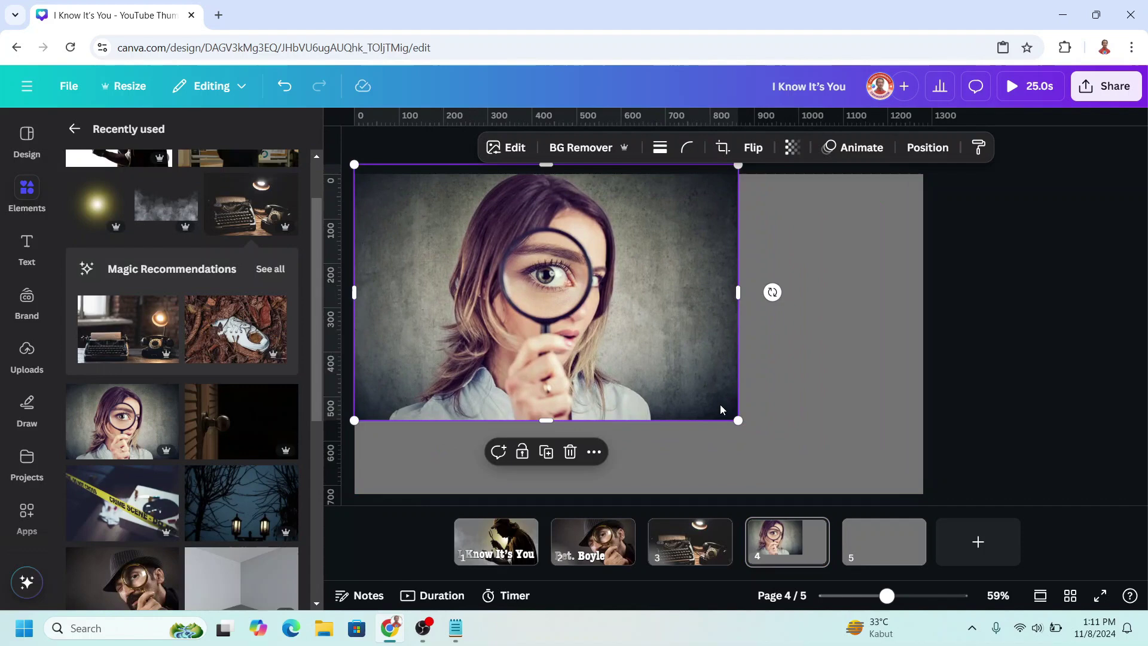
pyautogui.moveTo(739, 420); pyautogui.dragTo(911, 571)
pyautogui.moveTo(839, 441)
pyautogui.mouseDown()
pyautogui.moveTo(836, 405)
pyautogui.moveTo(841, 429)
pyautogui.mouseUp()
# Paste the copied heading onto page 4, replace it with the woman character's name, and place it in the page's lower right area.
pyautogui.hotkey('ctrl', 'v')
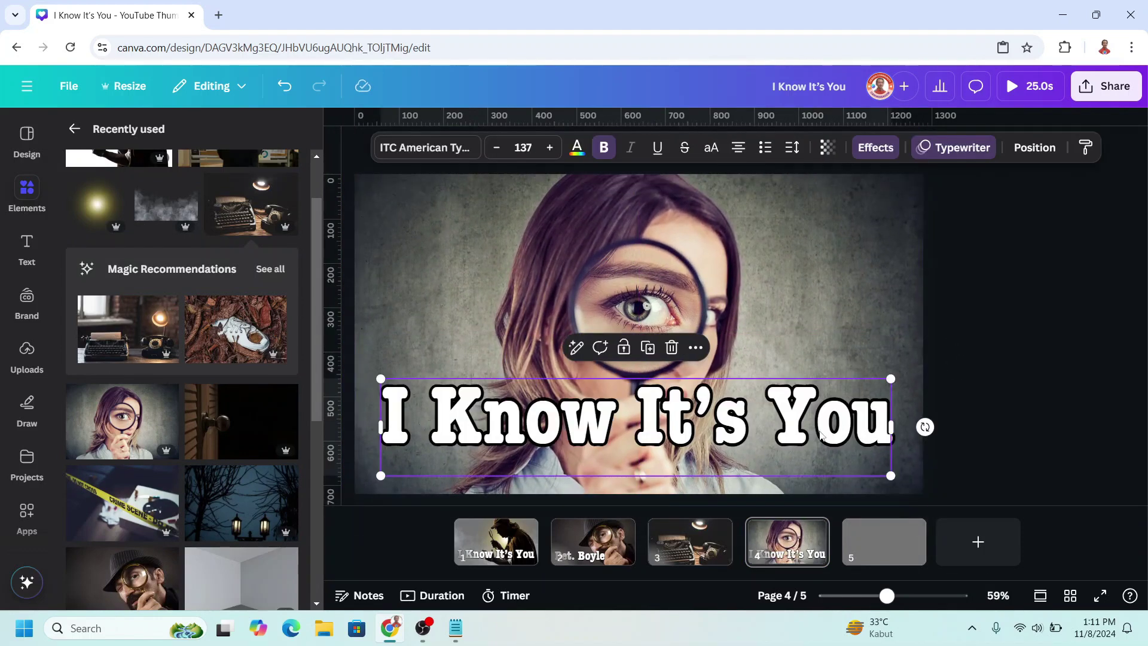
pyautogui.doubleClick(779, 427)
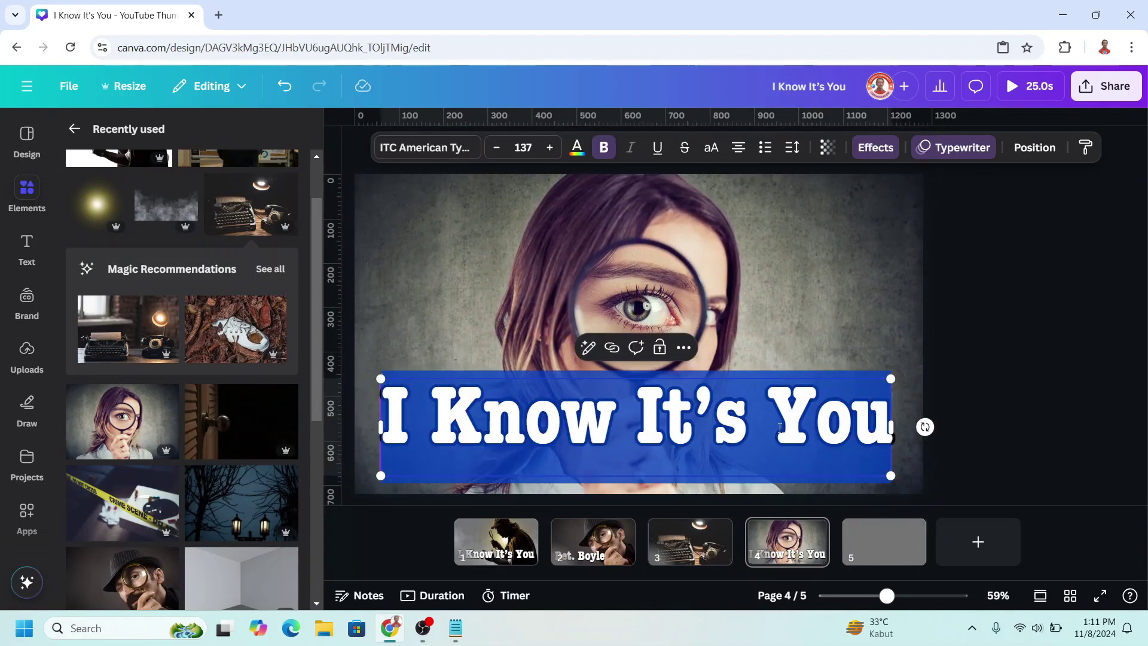
pyautogui.write('Ms. Peggy')
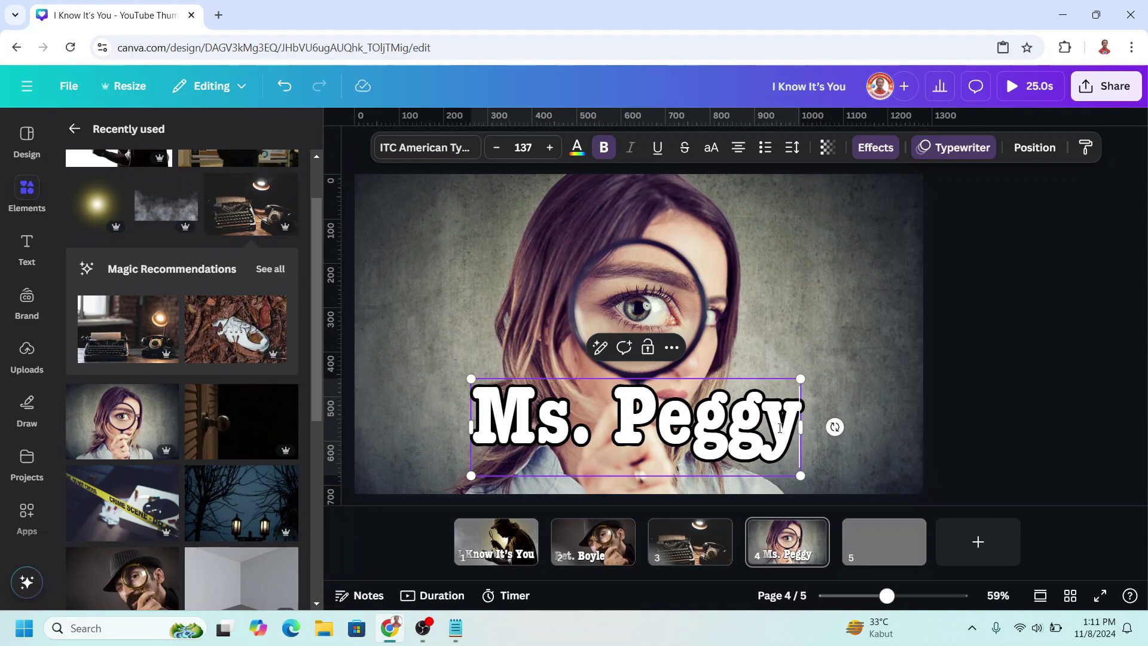
pyautogui.press('Escape')
pyautogui.moveTo(476, 479); pyautogui.dragTo(613, 480)
pyautogui.moveTo(676, 441); pyautogui.dragTo(710, 456)
# Add the photo of the man facing the evidence board to page 5 and enlarge it to cover the page.
pyautogui.click(886, 550)
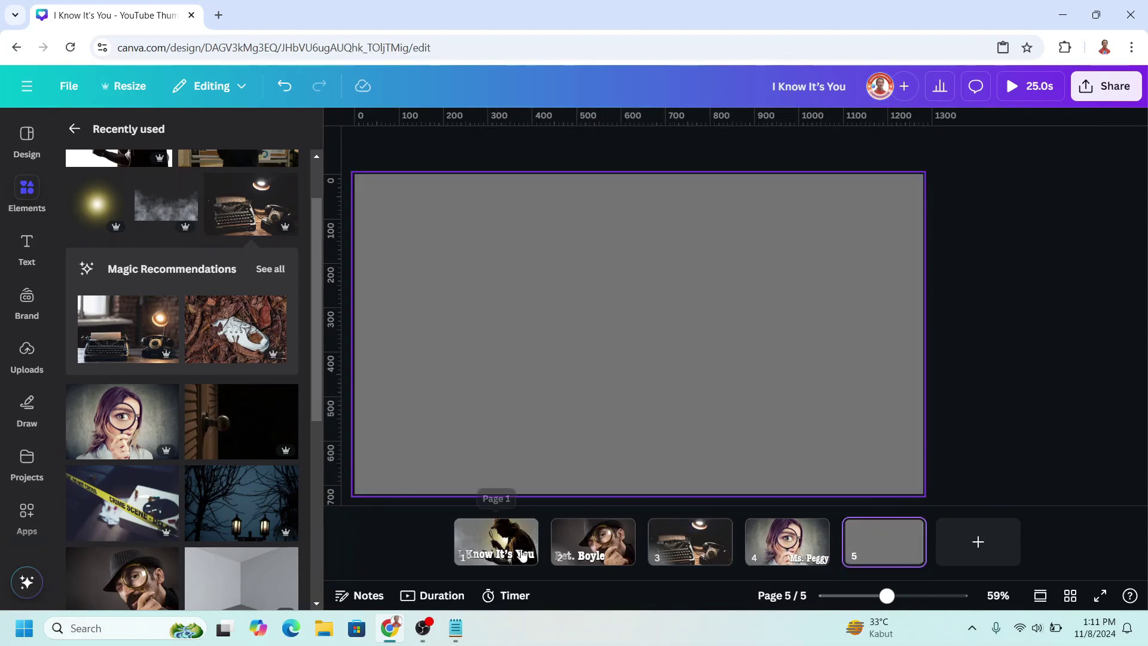
pyautogui.scroll(1, 232, 481)
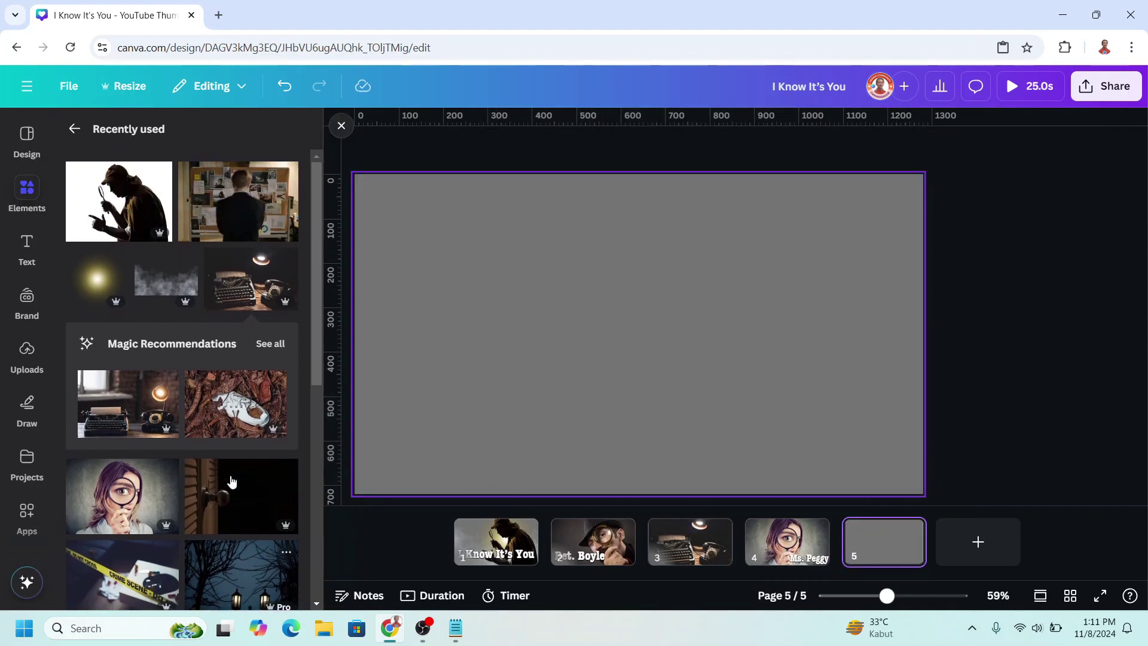
pyautogui.click(246, 202)
pyautogui.moveTo(479, 299); pyautogui.dragTo(385, 251)
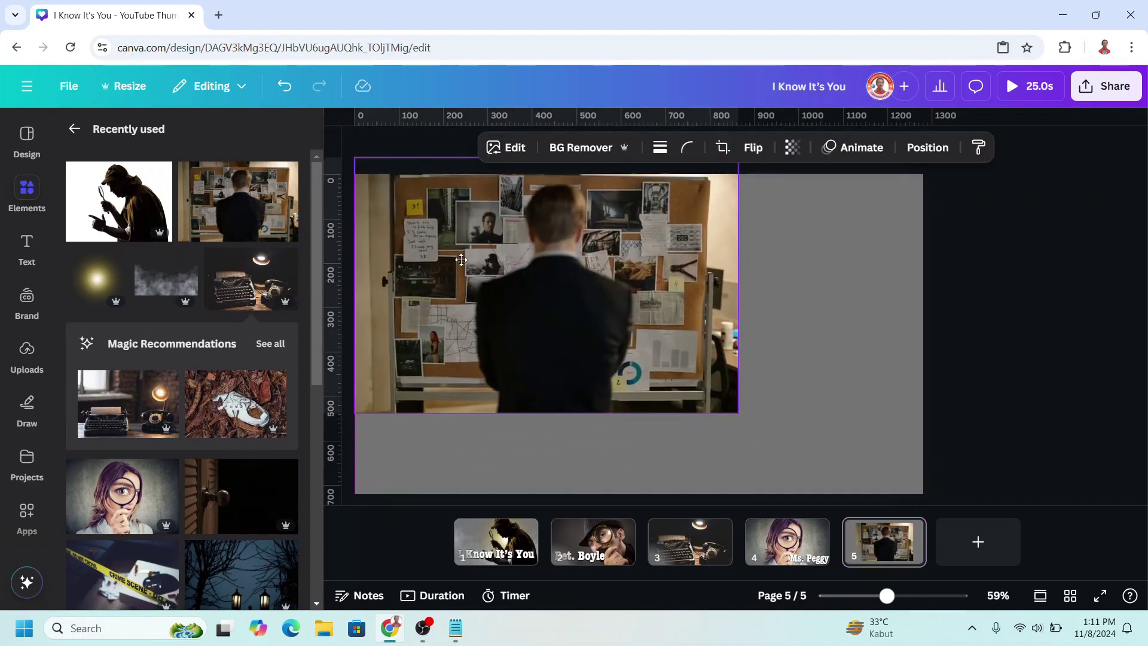
pyautogui.moveTo(738, 414); pyautogui.dragTo(906, 570)
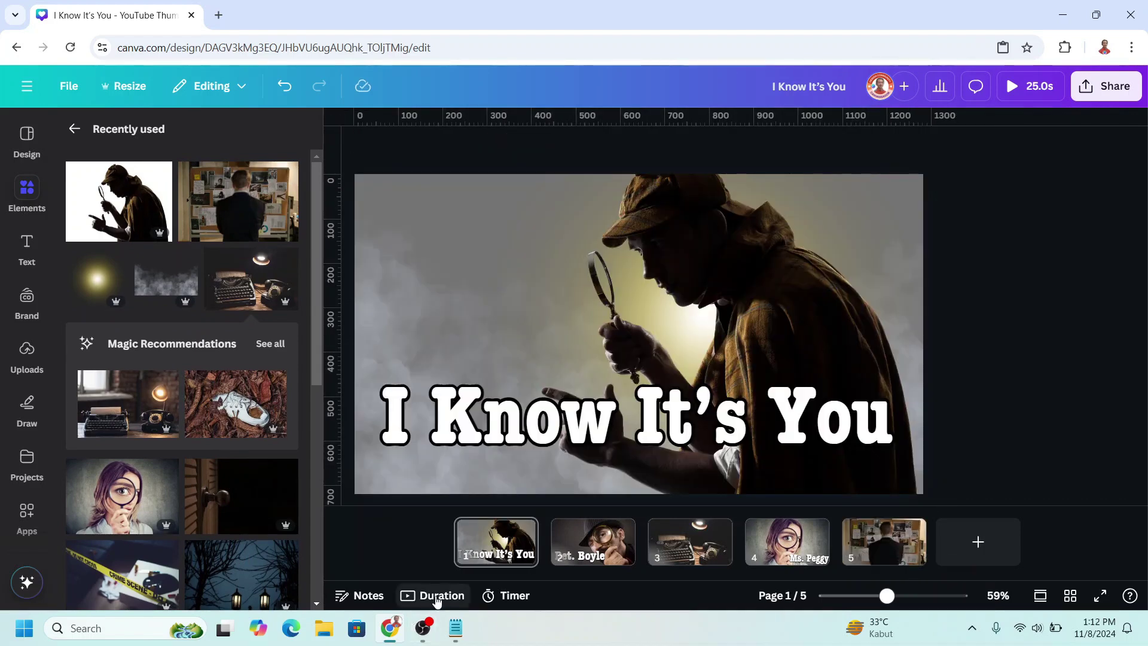
# Show the page durations and set the timing to 3 seconds for all five pages.
pyautogui.click(437, 598)
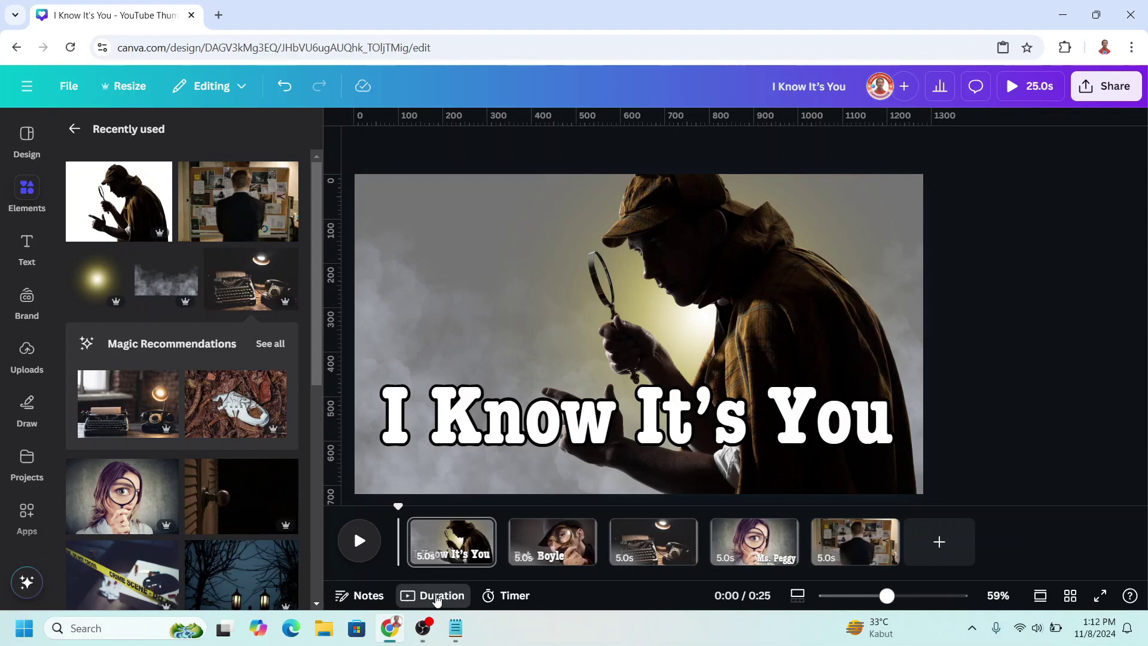
pyautogui.click(413, 562)
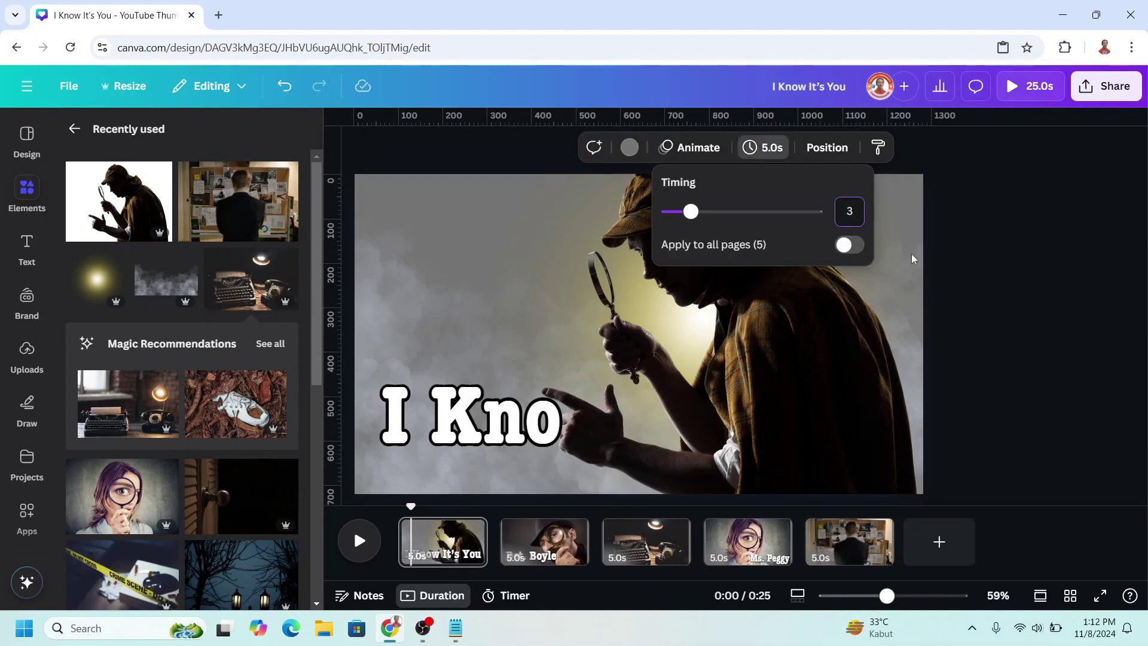
pyautogui.write('3')
pyautogui.click(854, 249)
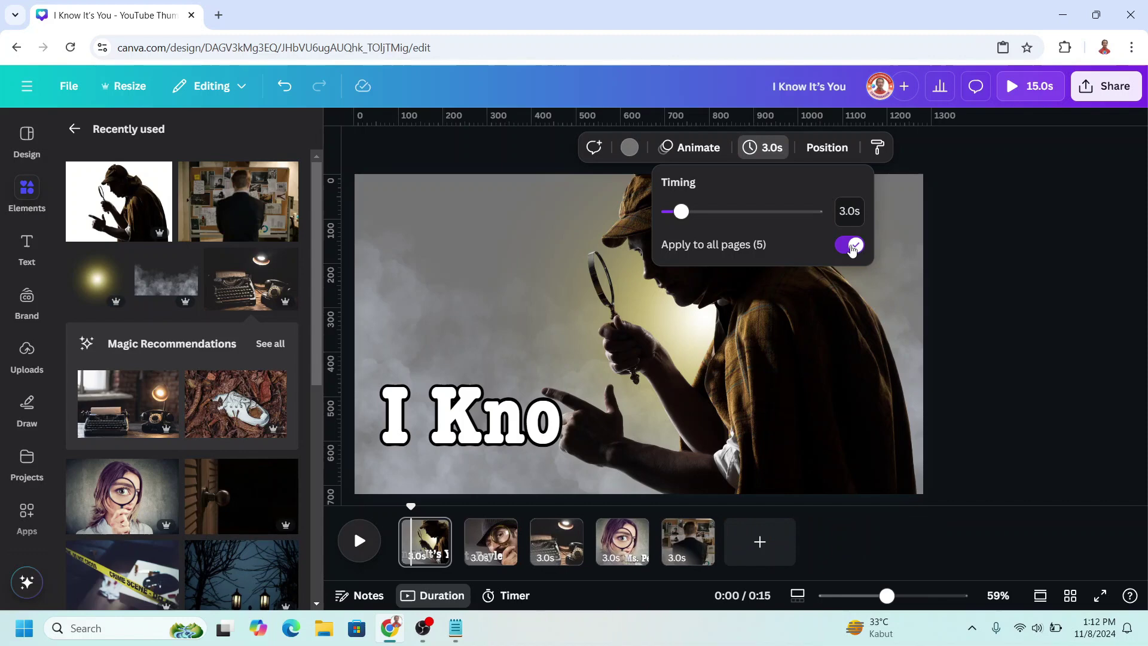
# Apply the Spray Paint animation to the detective photo on page 1, on enter with the Letters style.
pyautogui.click(826, 401)
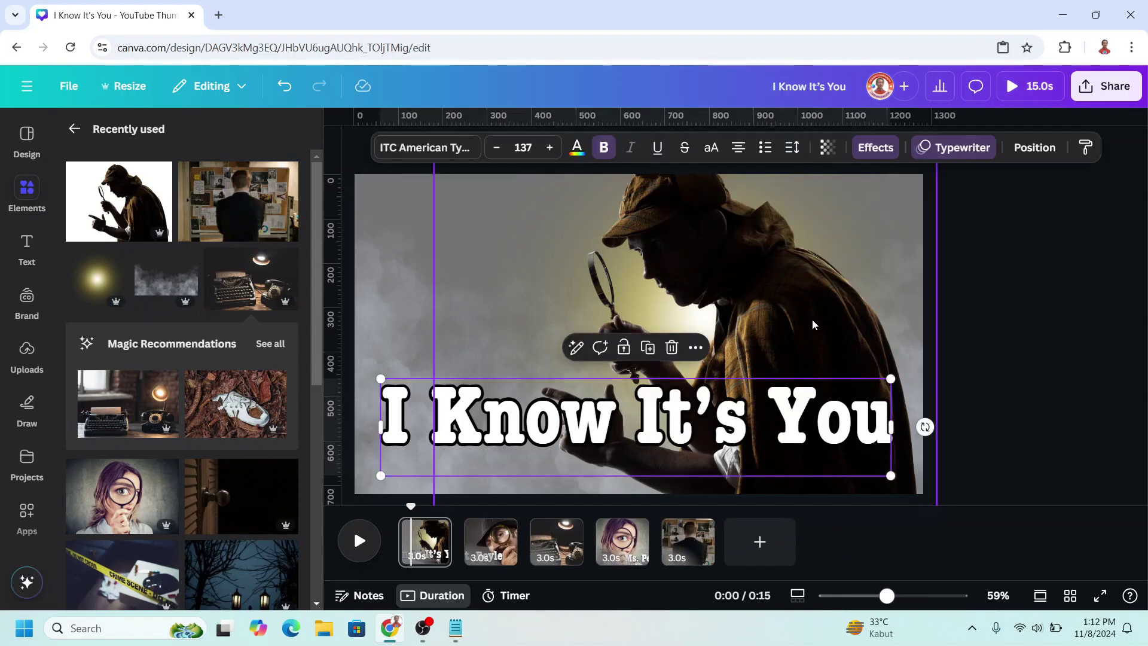
pyautogui.click(796, 291)
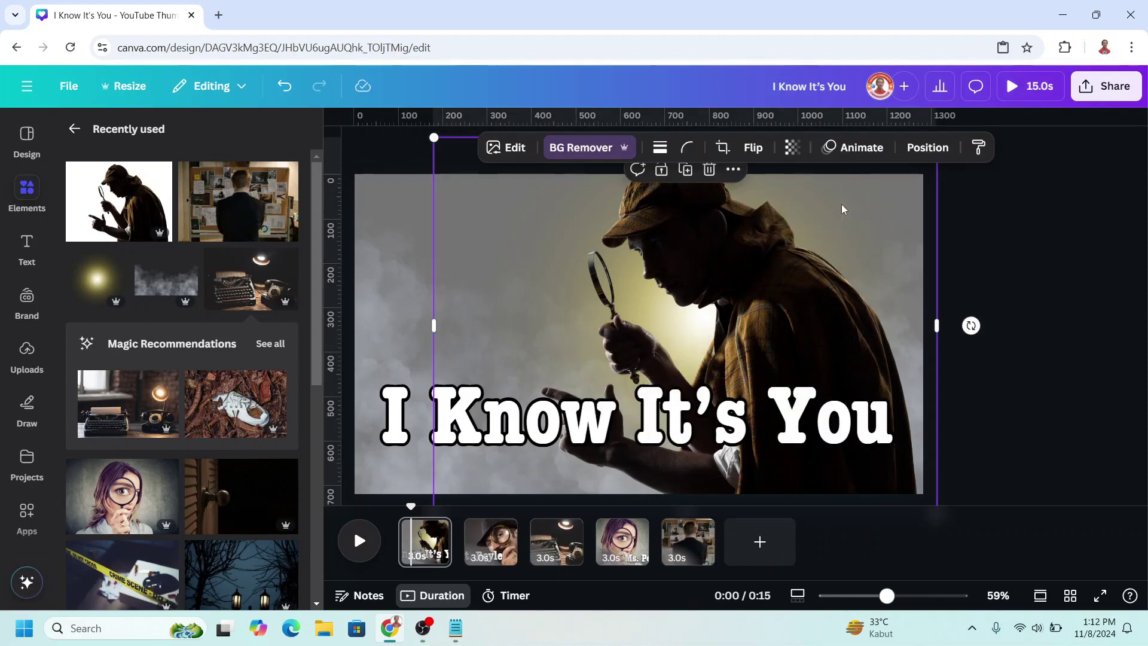
pyautogui.click(868, 152)
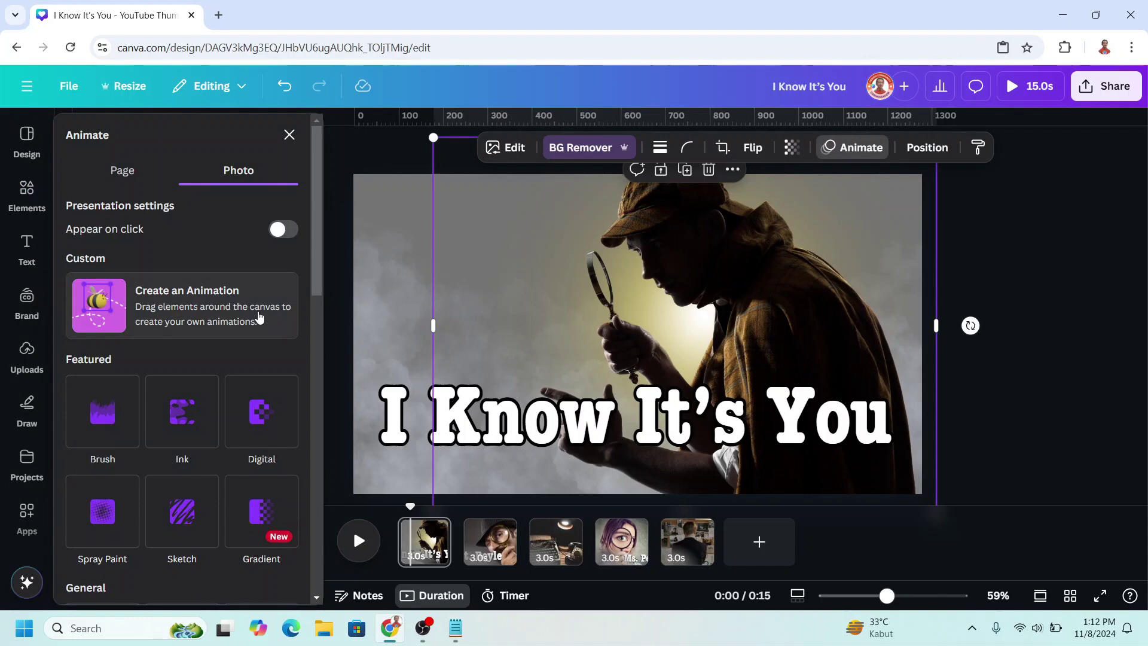
pyautogui.click(123, 526)
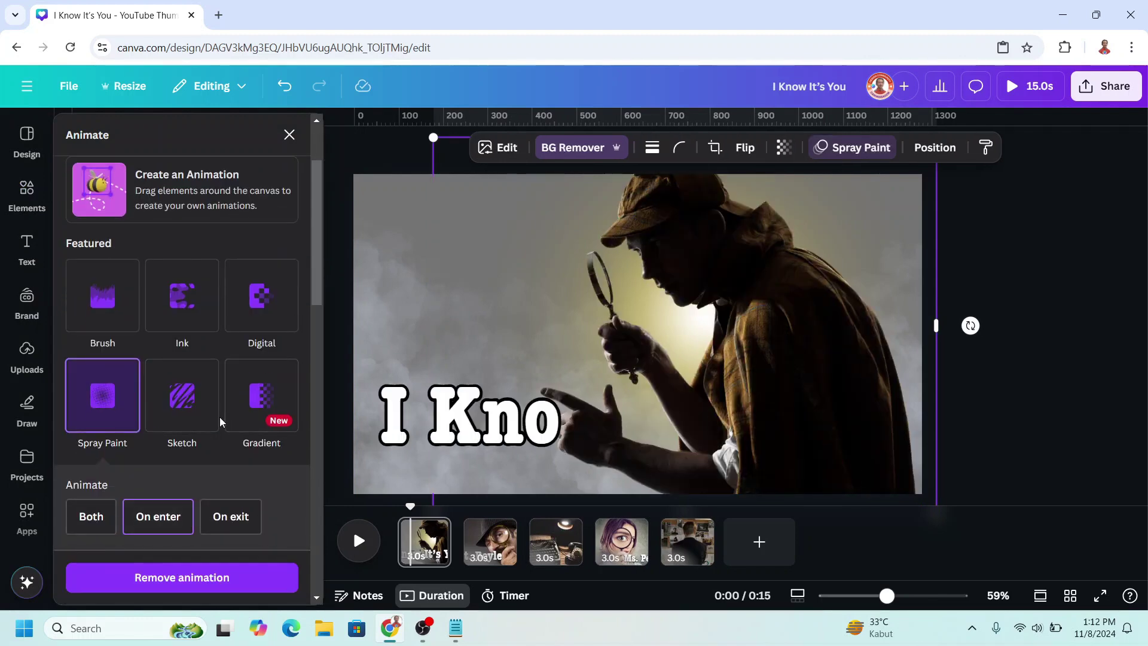
pyautogui.scroll(-3, 191, 406)
pyautogui.click(159, 367)
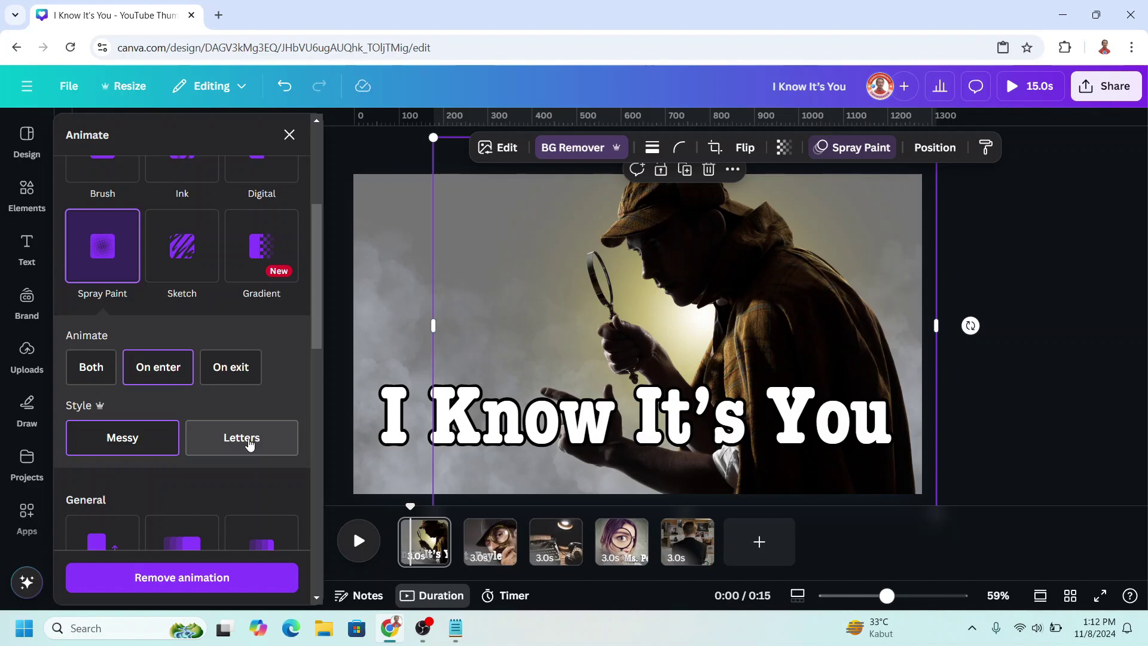
pyautogui.click(250, 443)
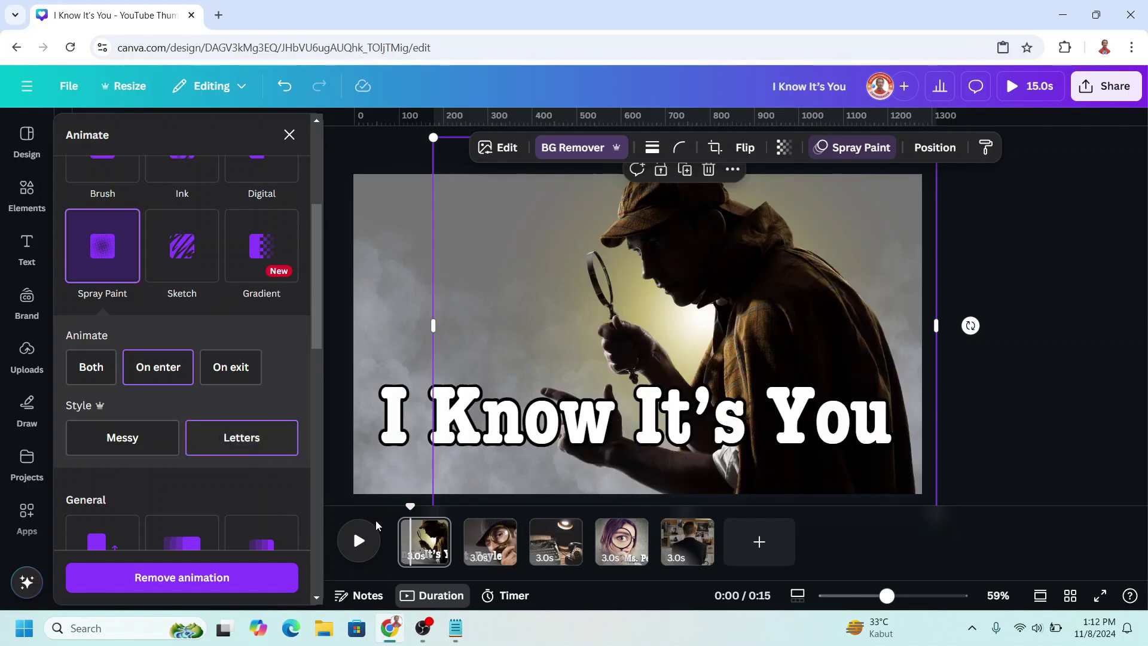
# Animate the page 2 photo of the man in the hat with Spray Paint, on enter in the Letters style.
pyautogui.click(496, 548)
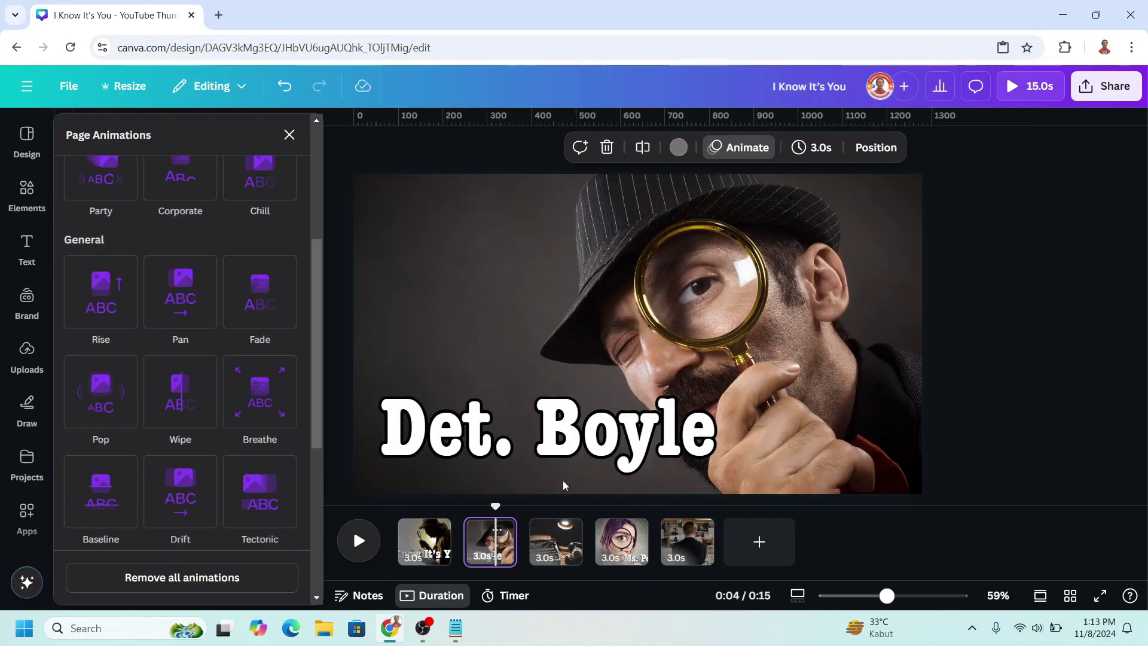
pyautogui.click(713, 345)
pyautogui.click(135, 268)
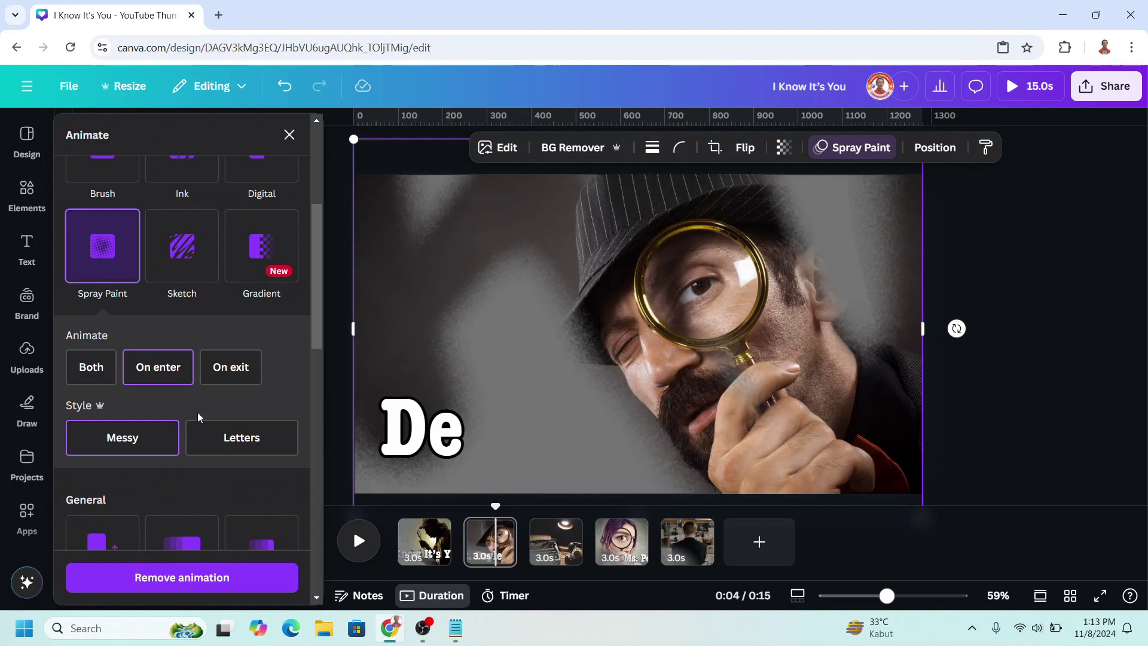
pyautogui.click(159, 368)
pyautogui.click(260, 446)
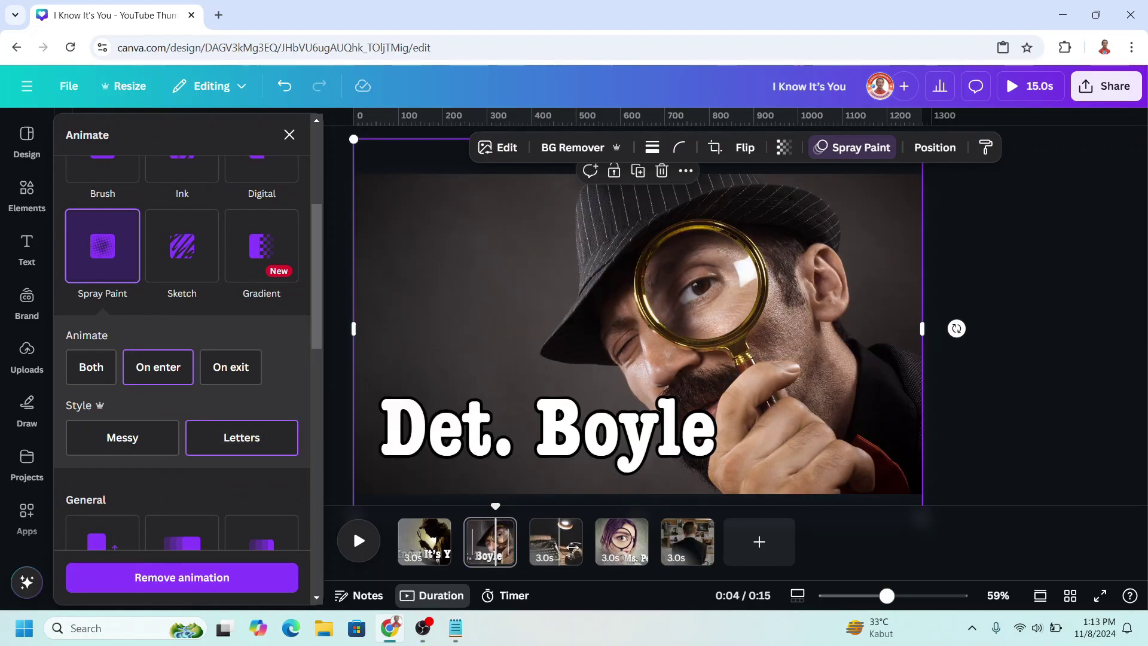
# Animate the typewriter desk photo on page 3 with Spray Paint, on enter in the Letters style.
pyautogui.click(560, 543)
pyautogui.click(658, 353)
pyautogui.click(111, 263)
pyautogui.click(160, 368)
pyautogui.click(257, 443)
# Give the woman's photo on page 4 the Spray Paint animation on enter, using the Letters style.
pyautogui.scroll(-5, 265, 458)
pyautogui.click(622, 543)
pyautogui.click(645, 358)
pyautogui.click(108, 397)
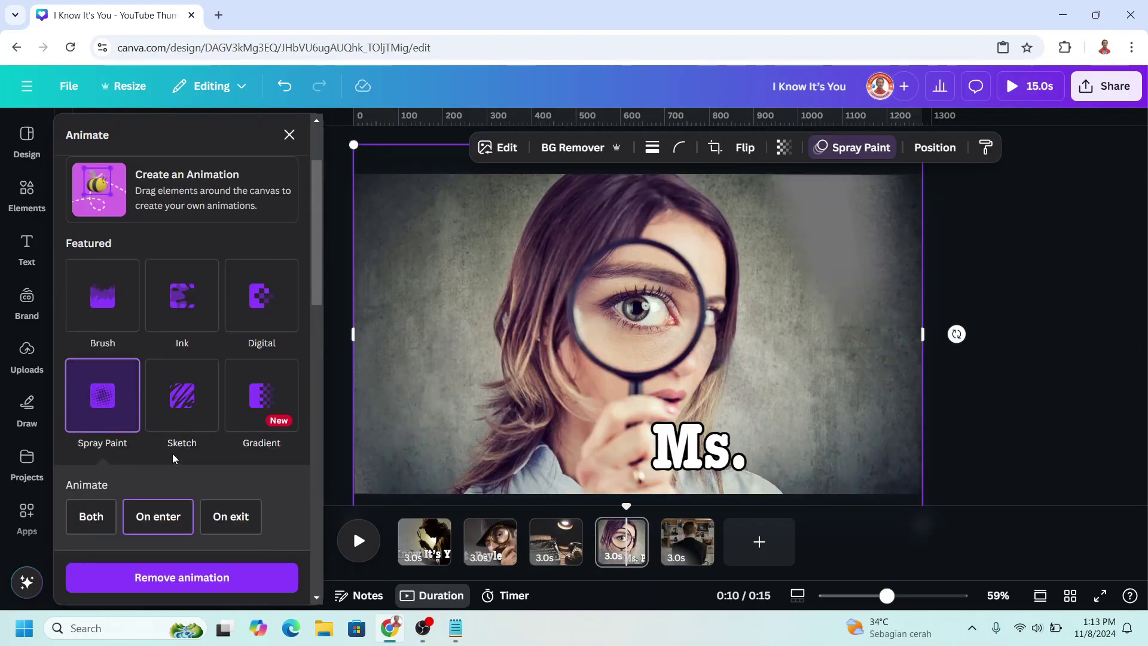
pyautogui.click(240, 440)
# Give the evidence board photo on page 5 the Spray Paint animation on enter, using the Letters style.
pyautogui.click(687, 543)
pyautogui.click(646, 359)
pyautogui.click(109, 257)
pyautogui.click(203, 435)
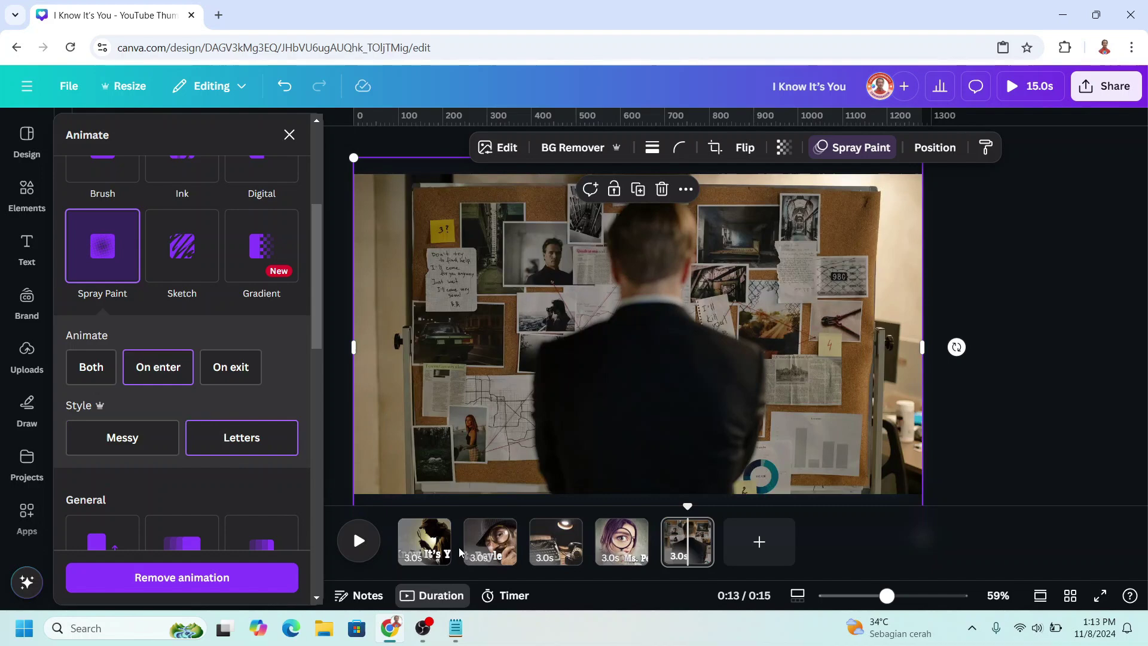
# Add a Match & Move transition between pages 1 and 2 and apply it between all pages.
pyautogui.click(466, 556)
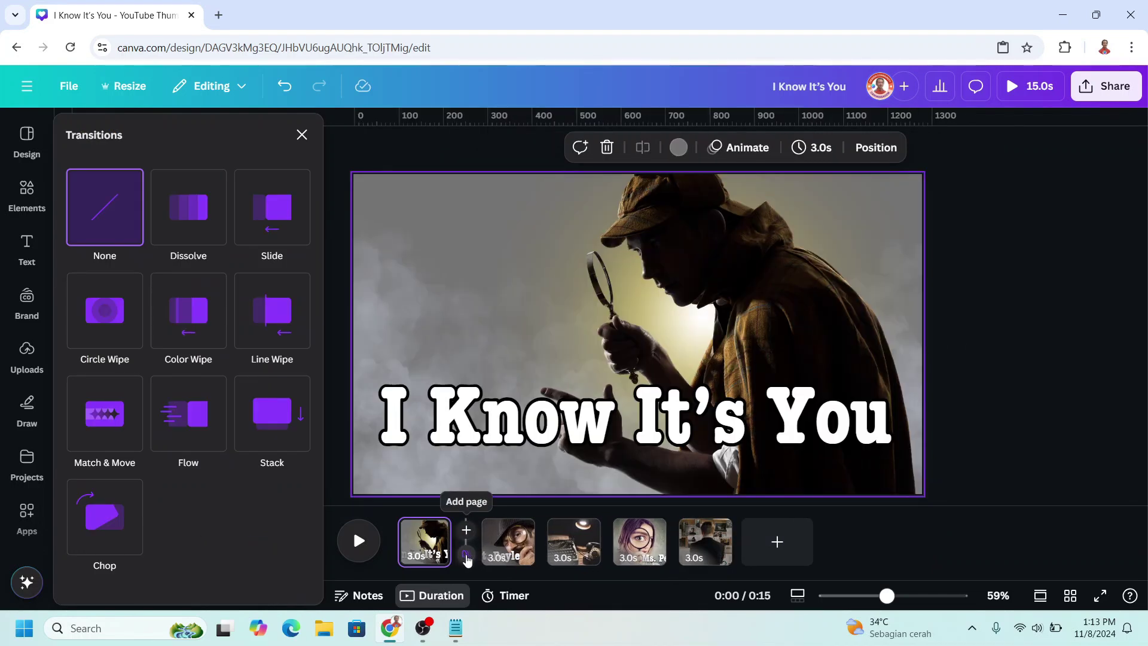
pyautogui.click(111, 440)
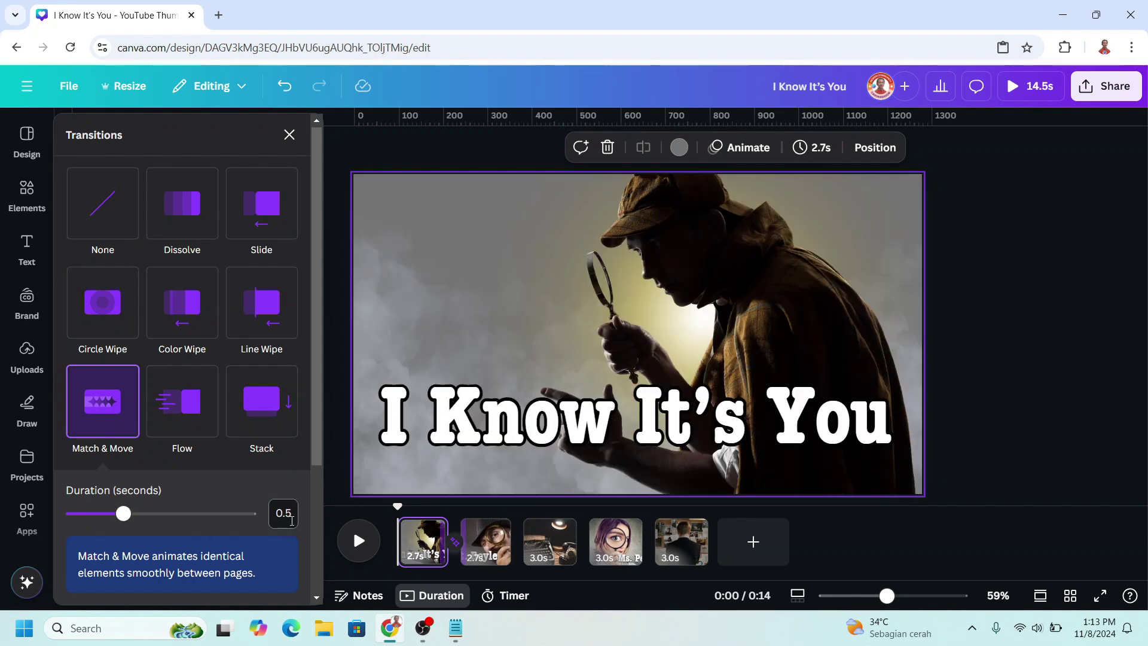
pyautogui.scroll(-3, 182, 458)
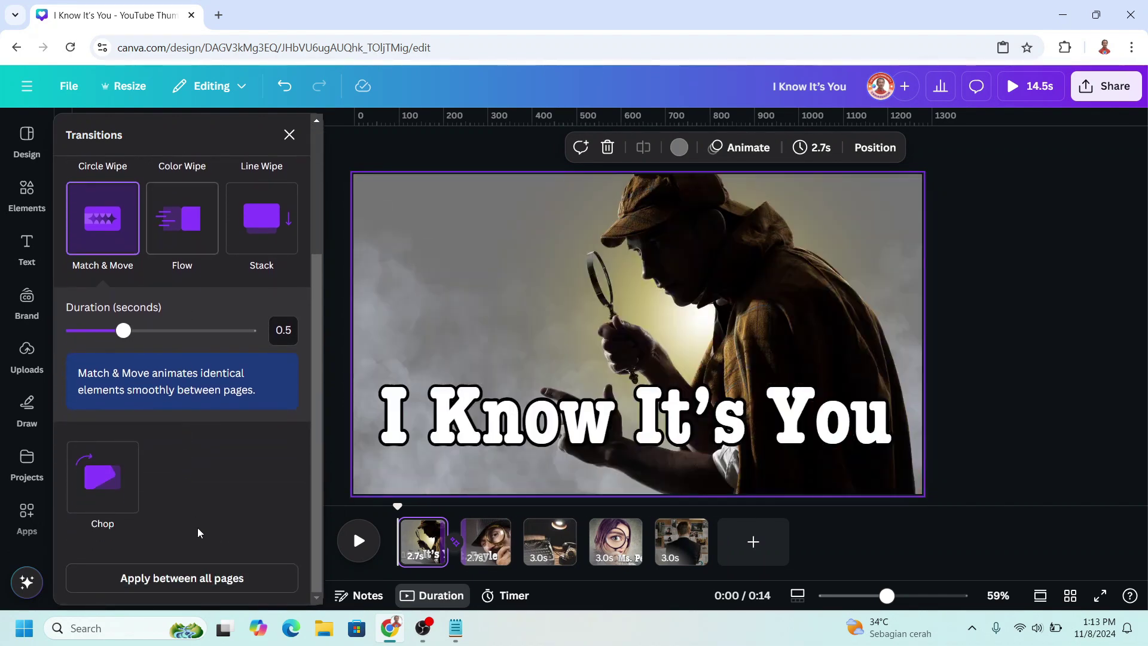
pyautogui.click(201, 578)
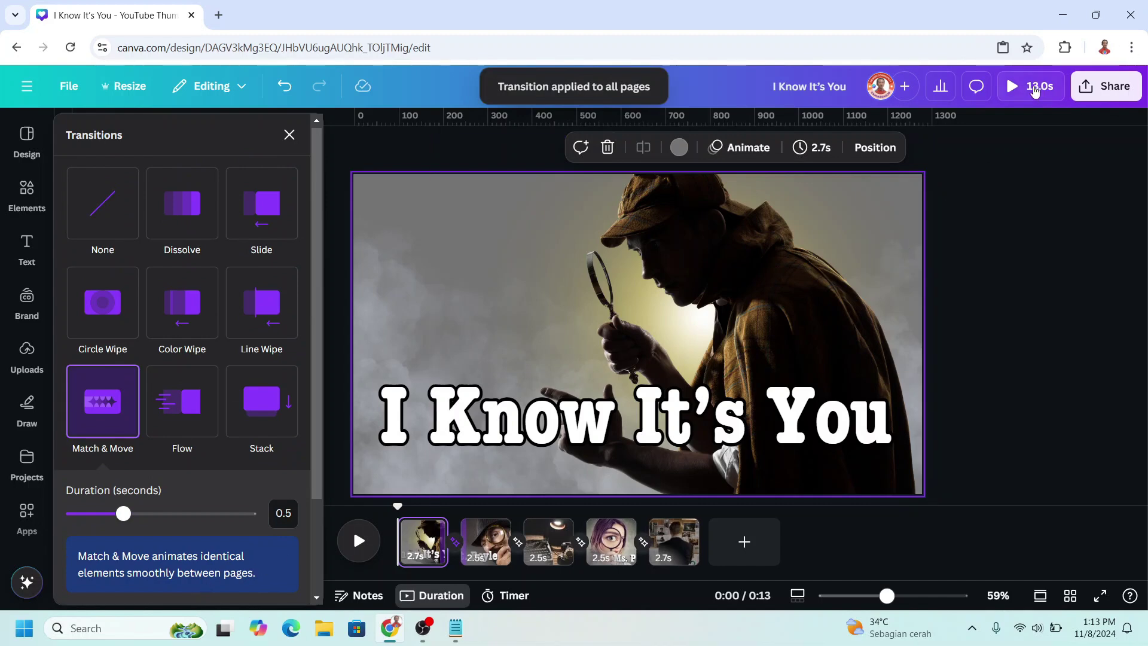
# Preview the animated design and open its download options.
pyautogui.click(1034, 88)
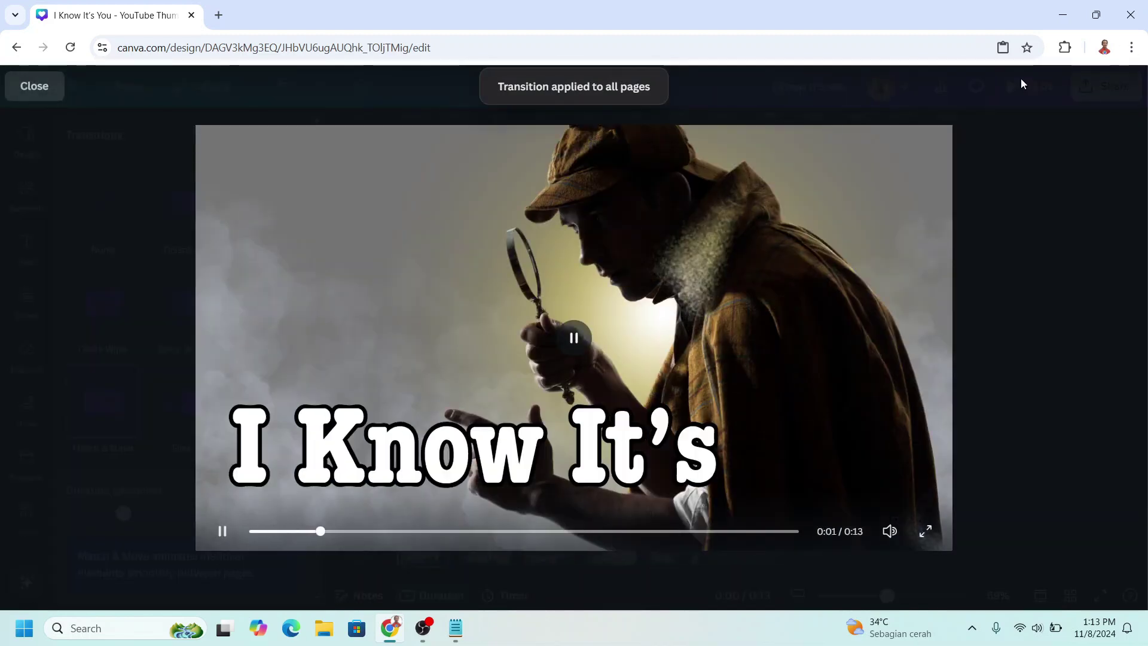
pyautogui.click(1106, 85)
pyautogui.click(879, 388)
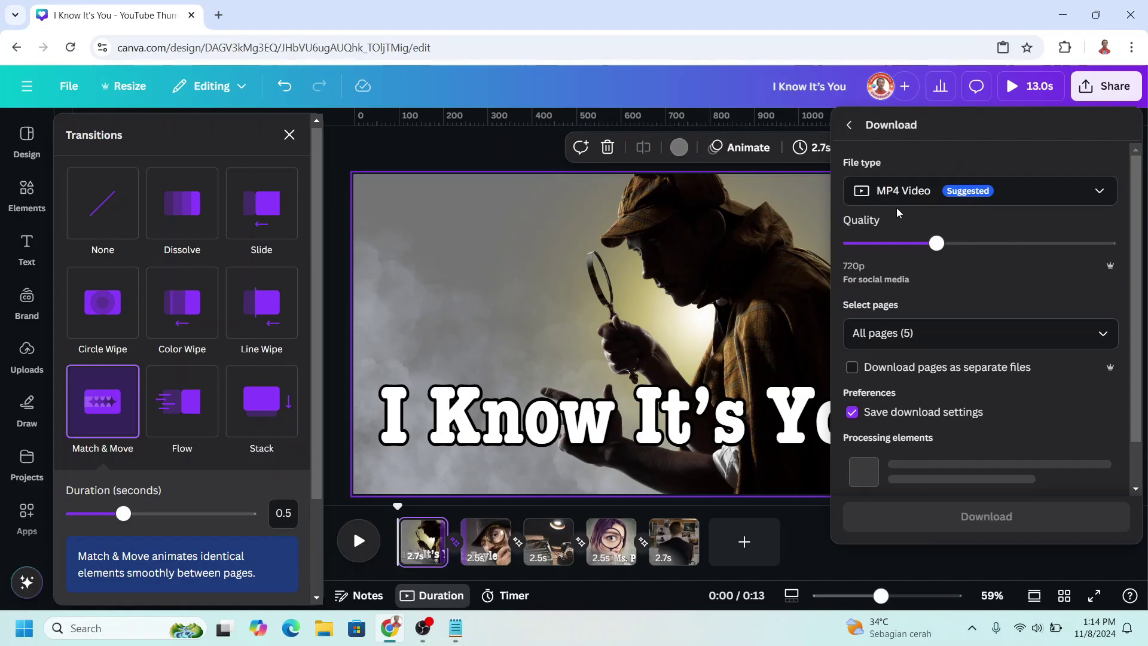